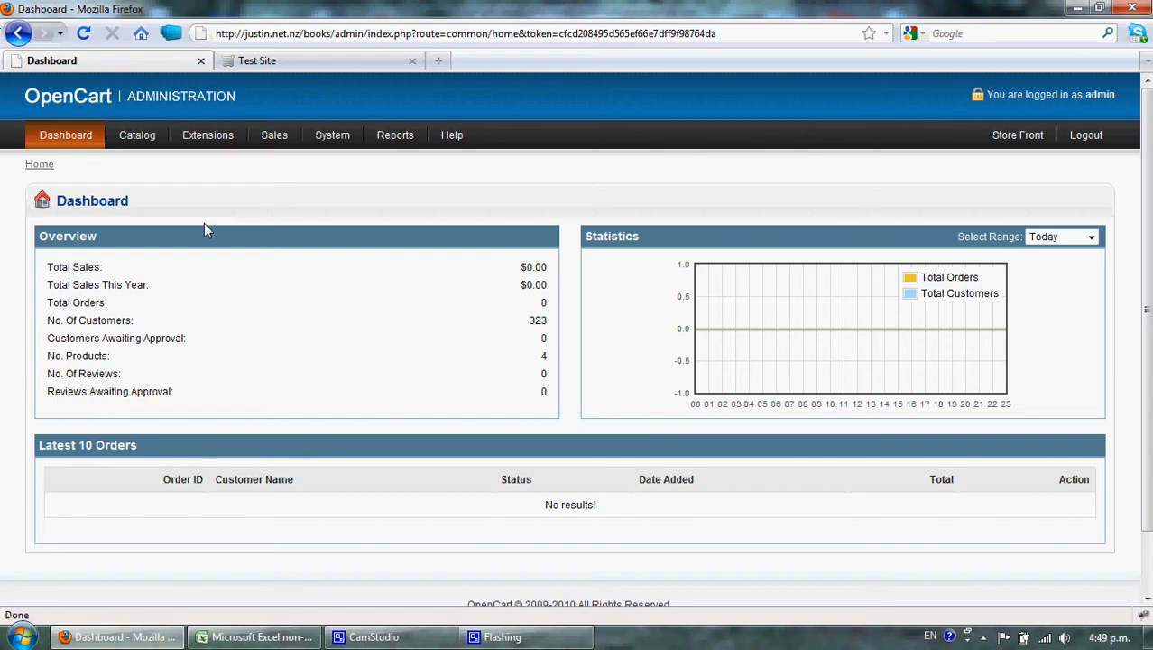
Look over the test store's home page and the headings and product rows of the sample_feed spreadsheet in Excel
click(309, 64)
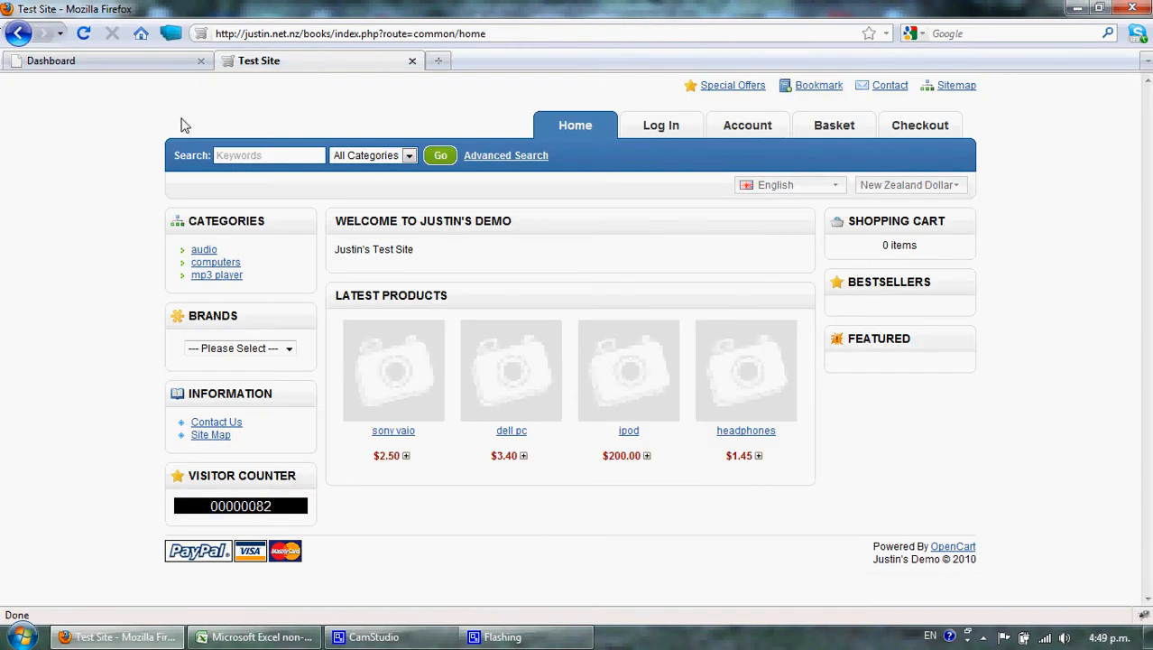
click(87, 63)
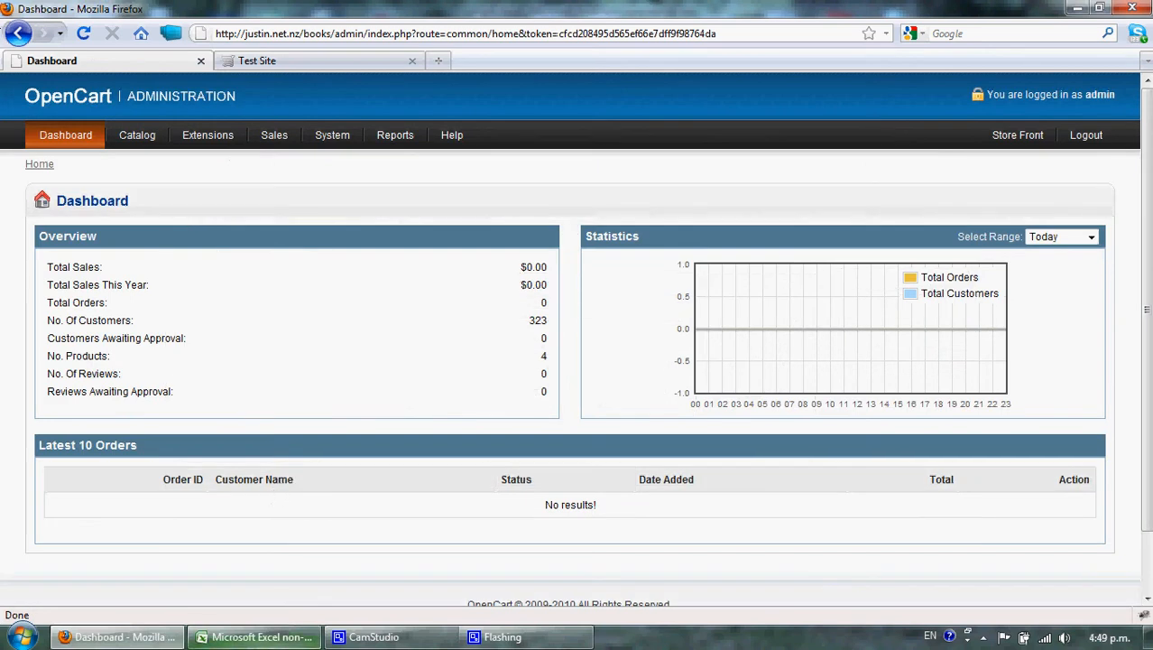
click(265, 643)
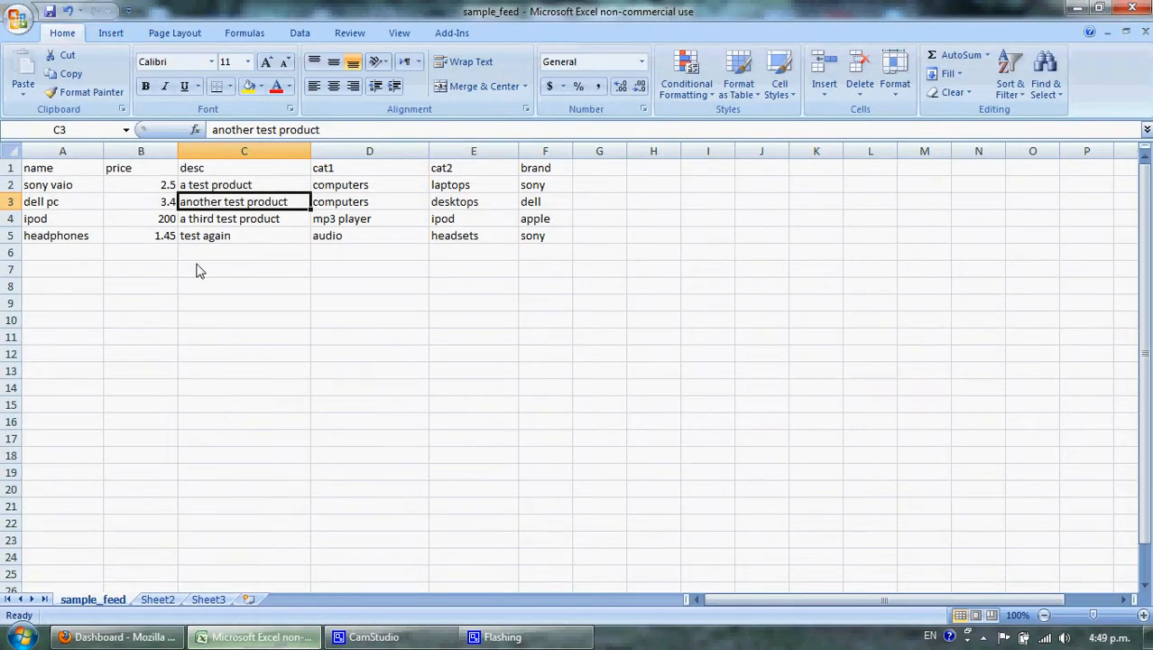
key(Left)
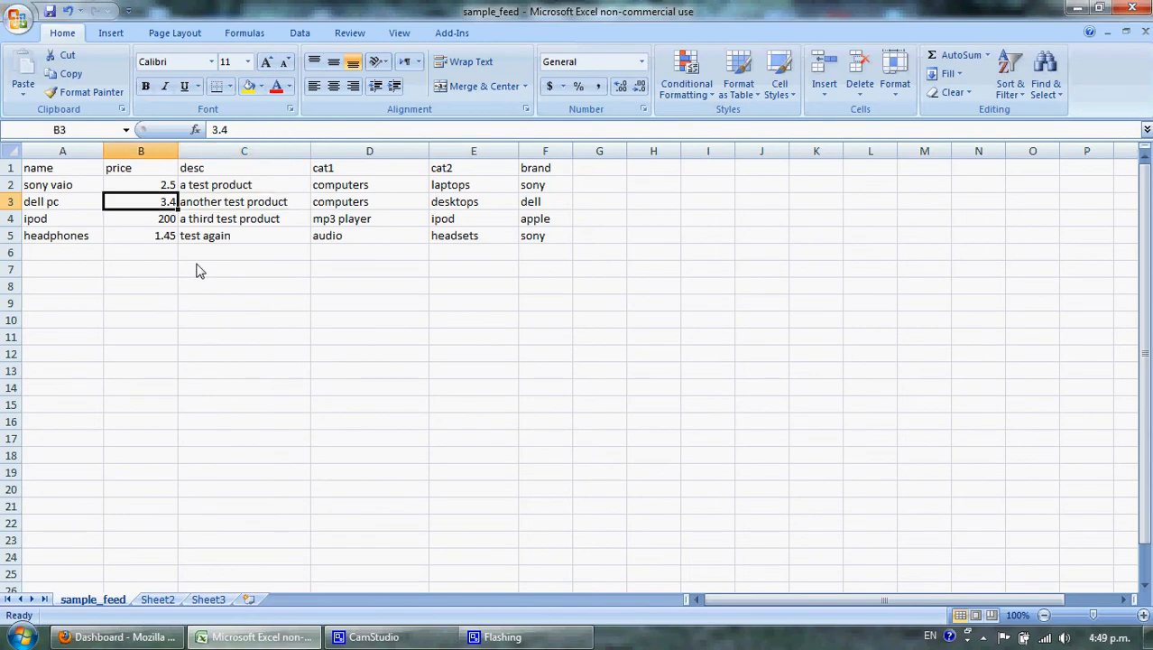
key(Left)
key(Up)
key(Up)
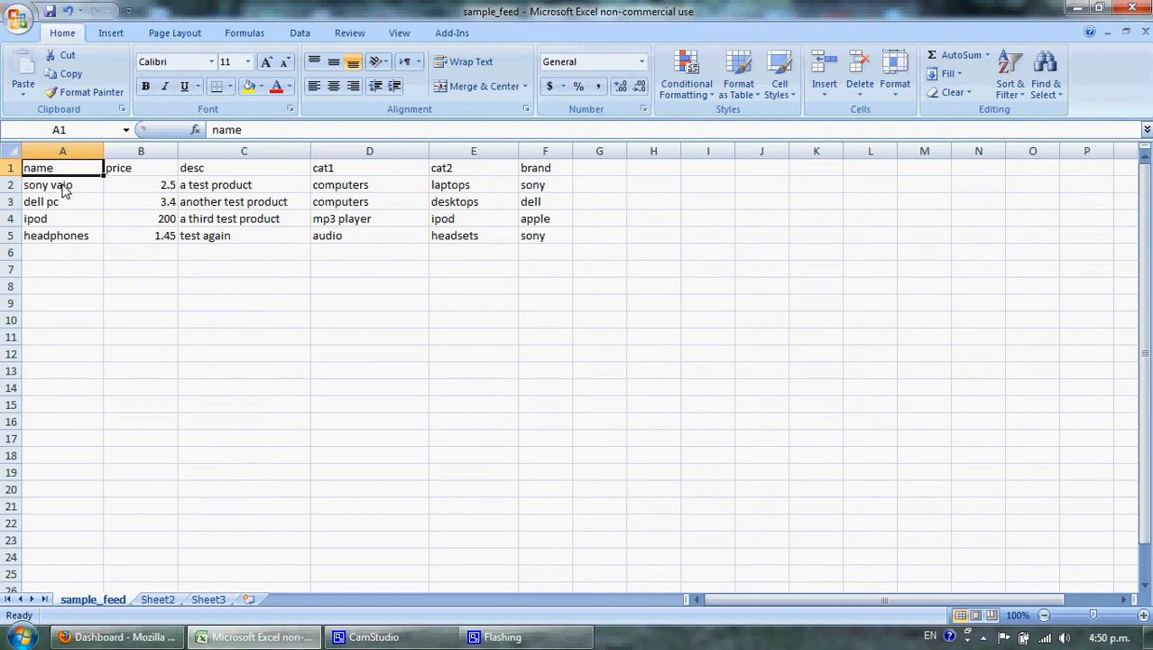
drag(68, 186, 59, 240)
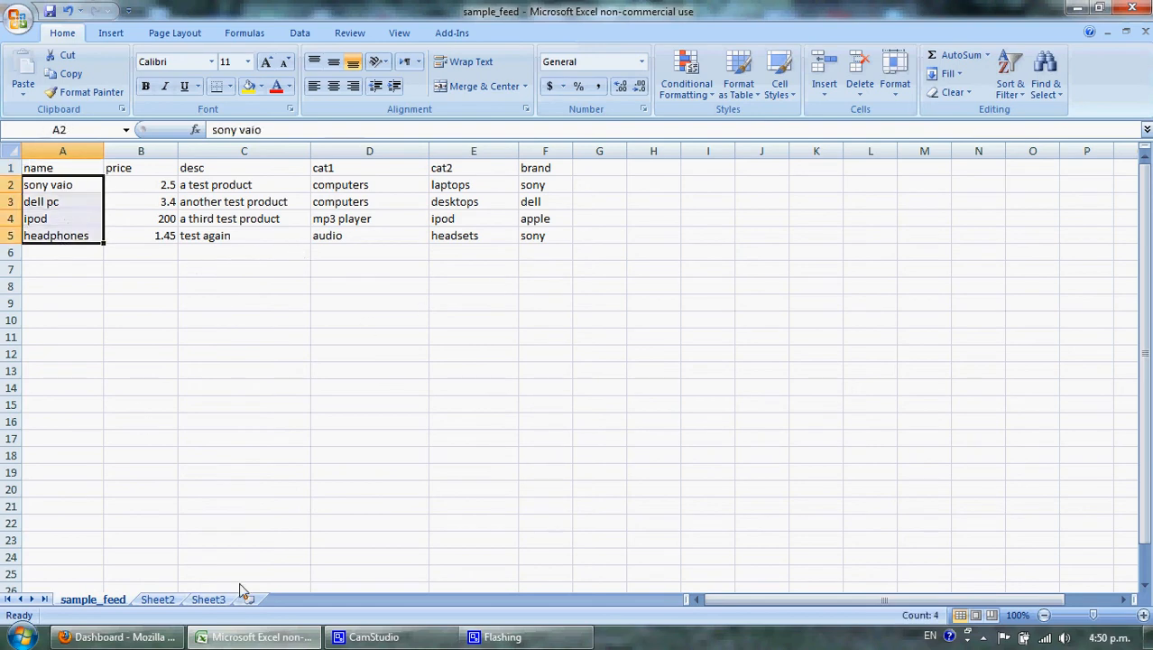
Switch to Firefox and open the CSV Import tool in the OpenCart administration
mouse_move(156, 638)
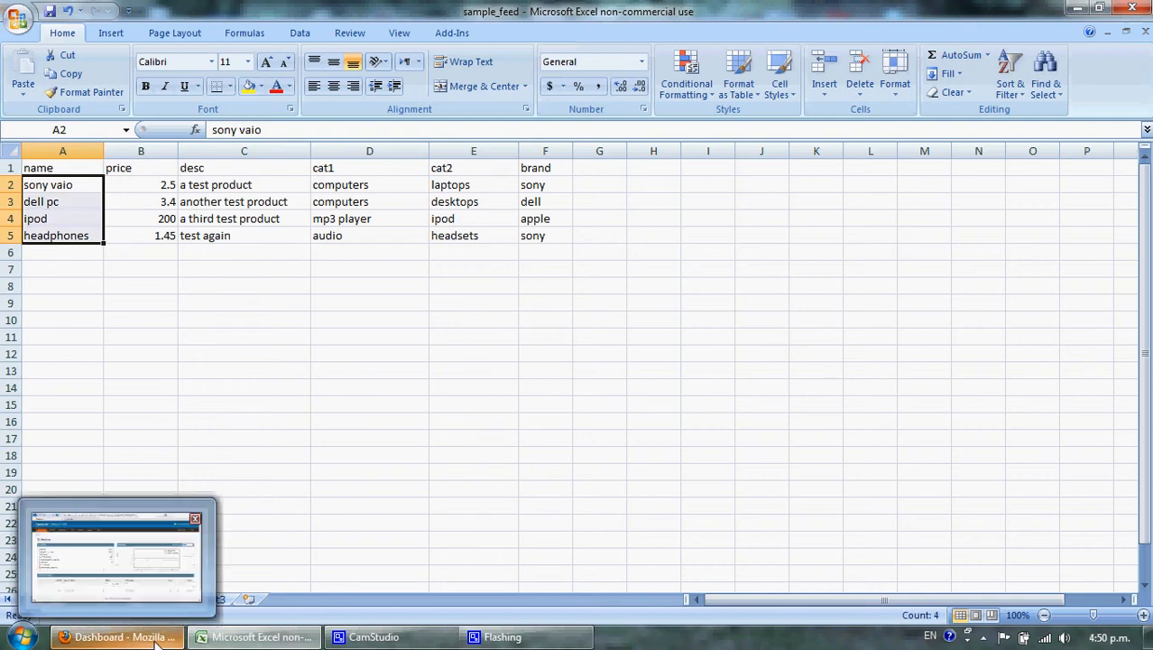
click(156, 639)
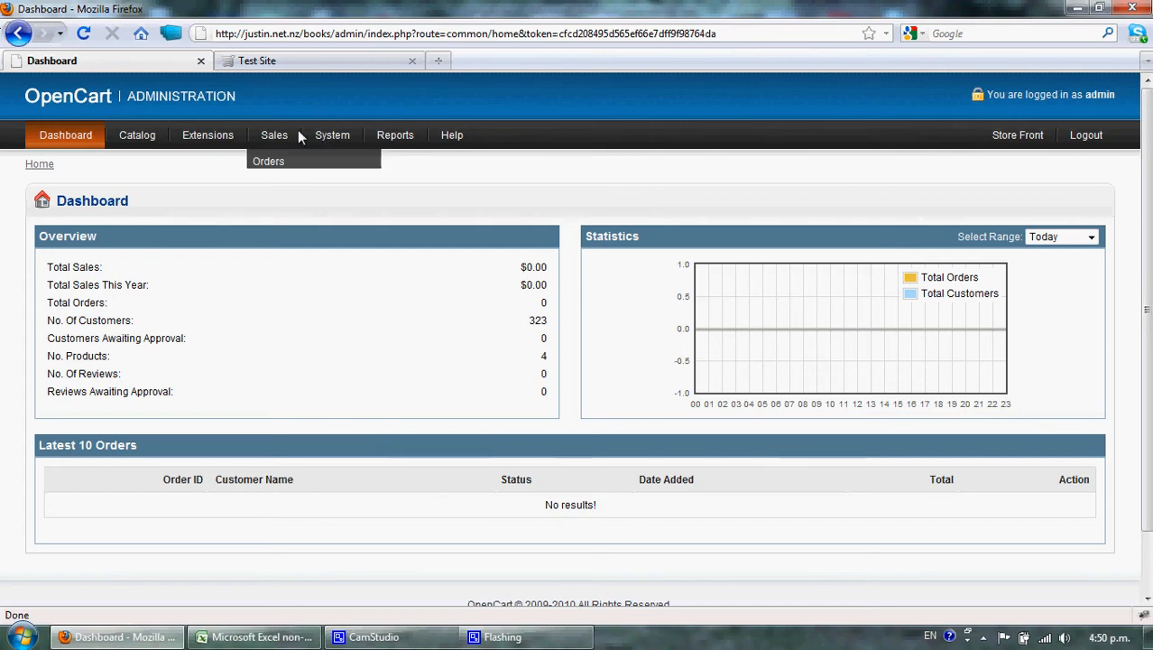
mouse_move(319, 137)
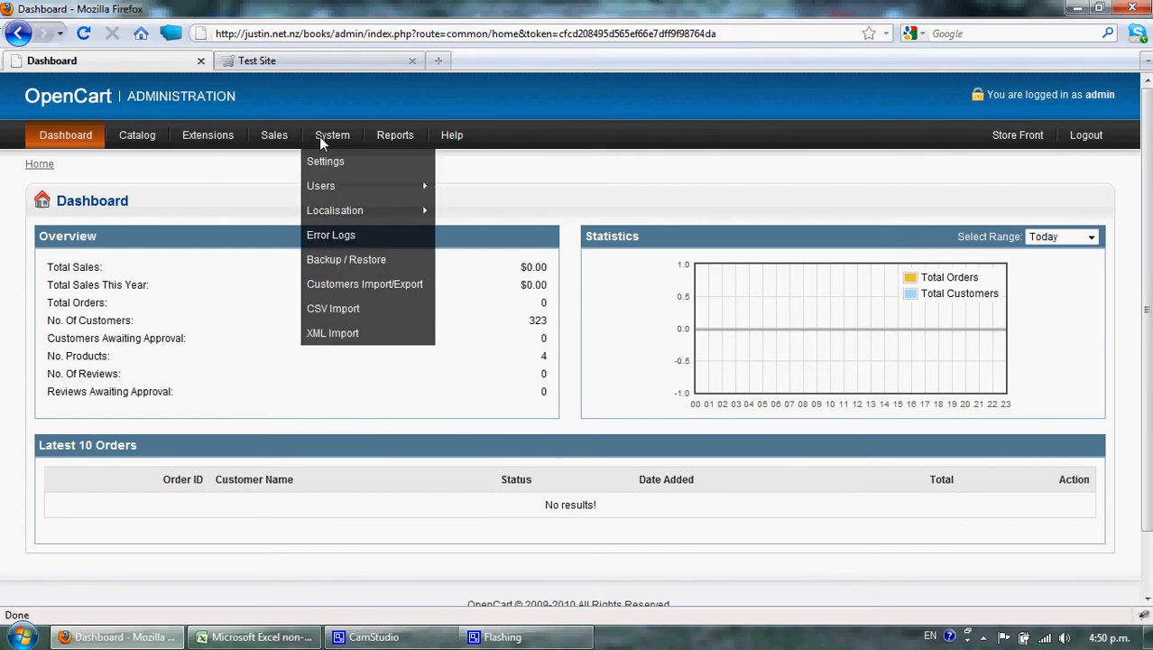
click(366, 306)
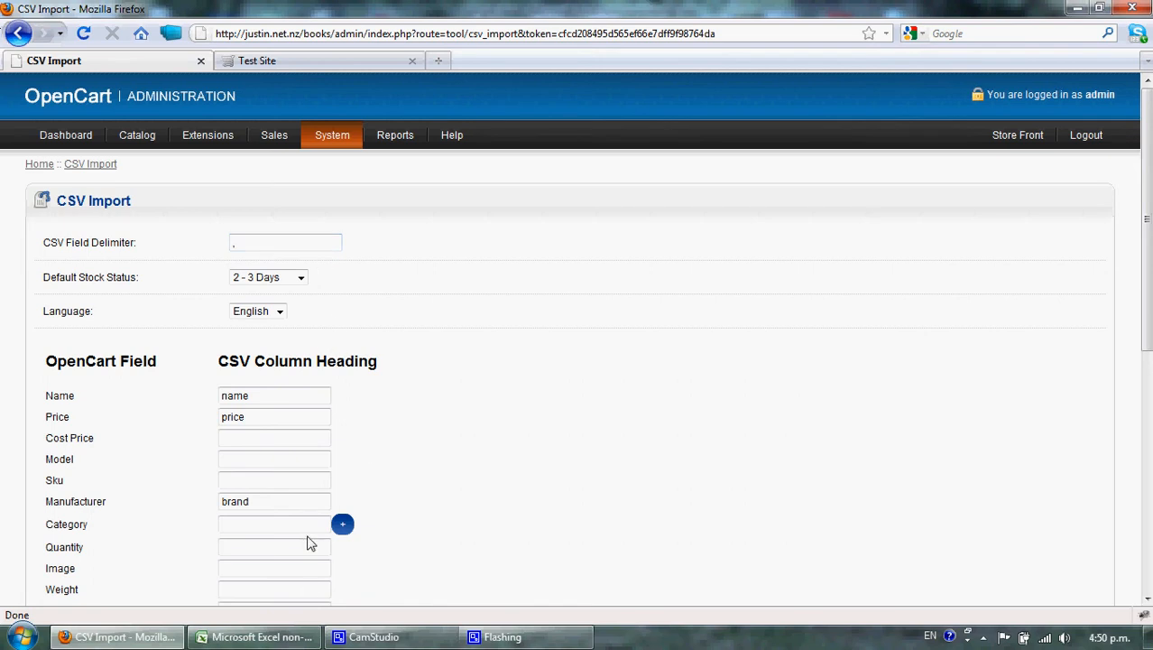
In Excel, save sample_feed to Documents as CSV (Comma delimited), replacing the existing file and keeping that format
click(296, 636)
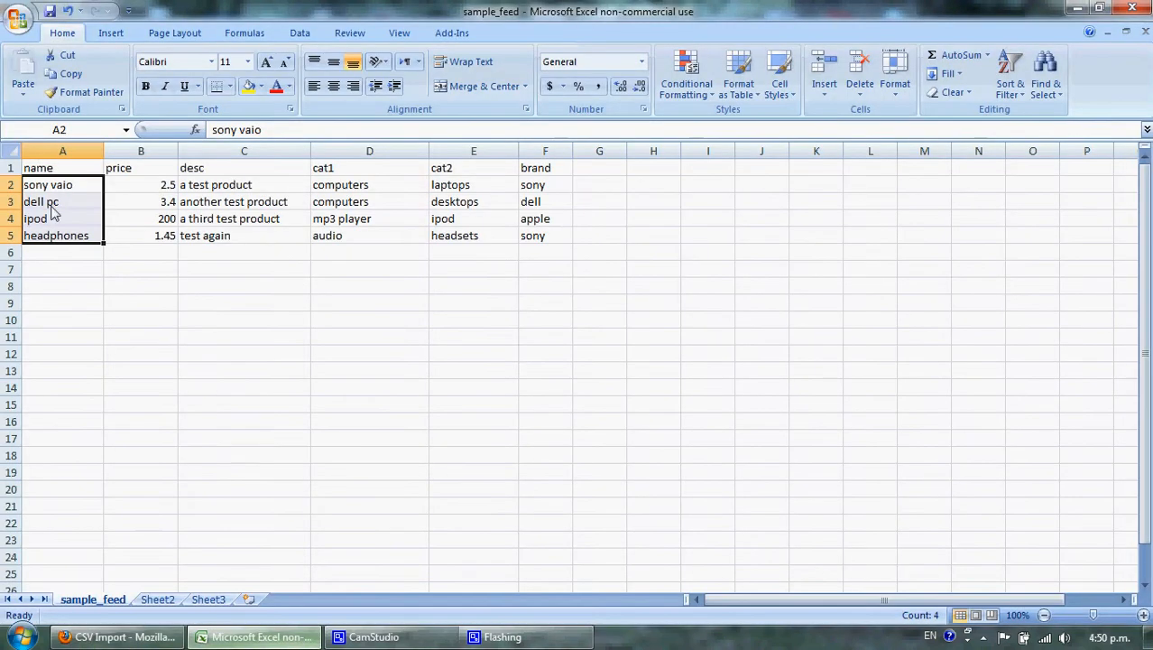
click(11, 19)
mouse_move(49, 170)
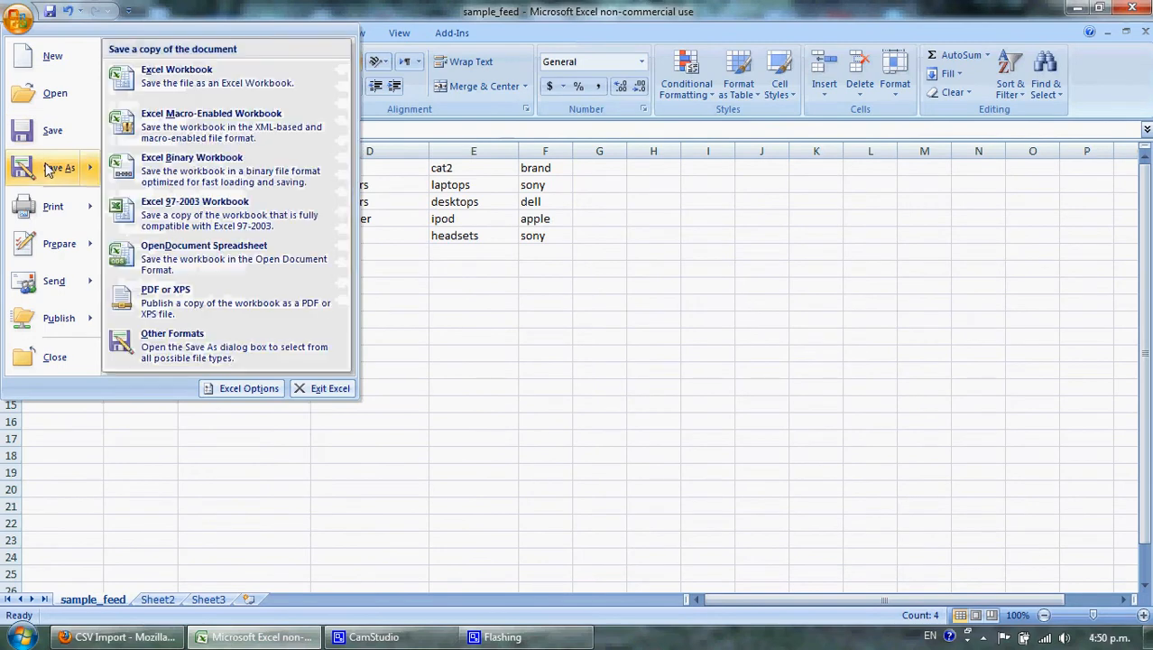
click(176, 361)
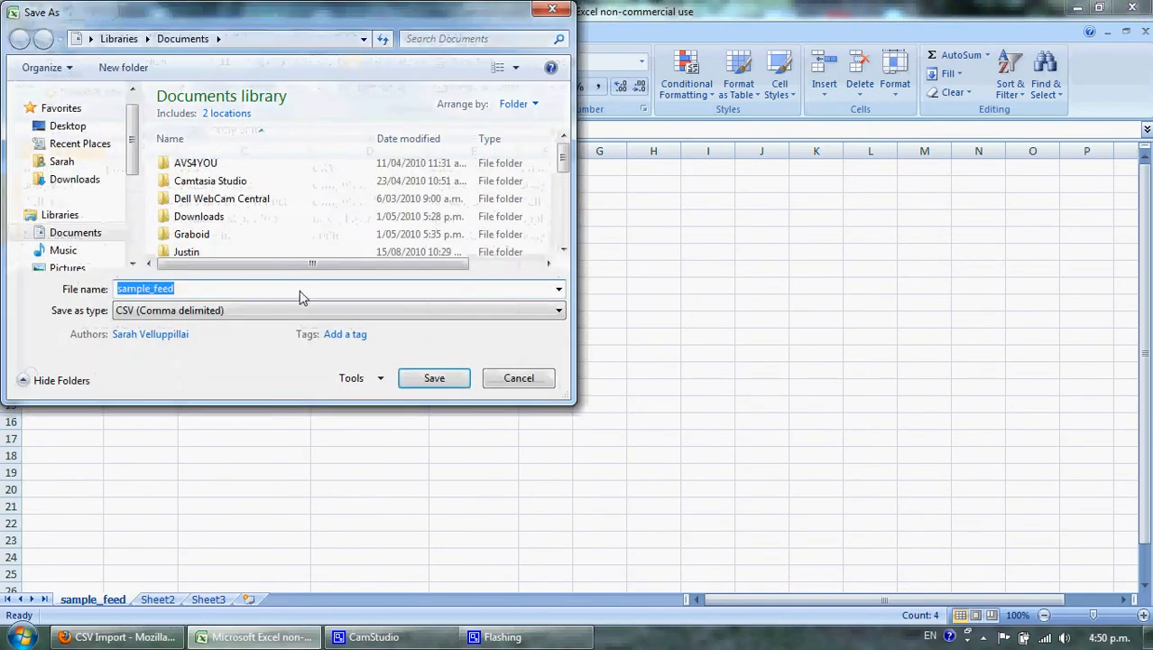
click(246, 312)
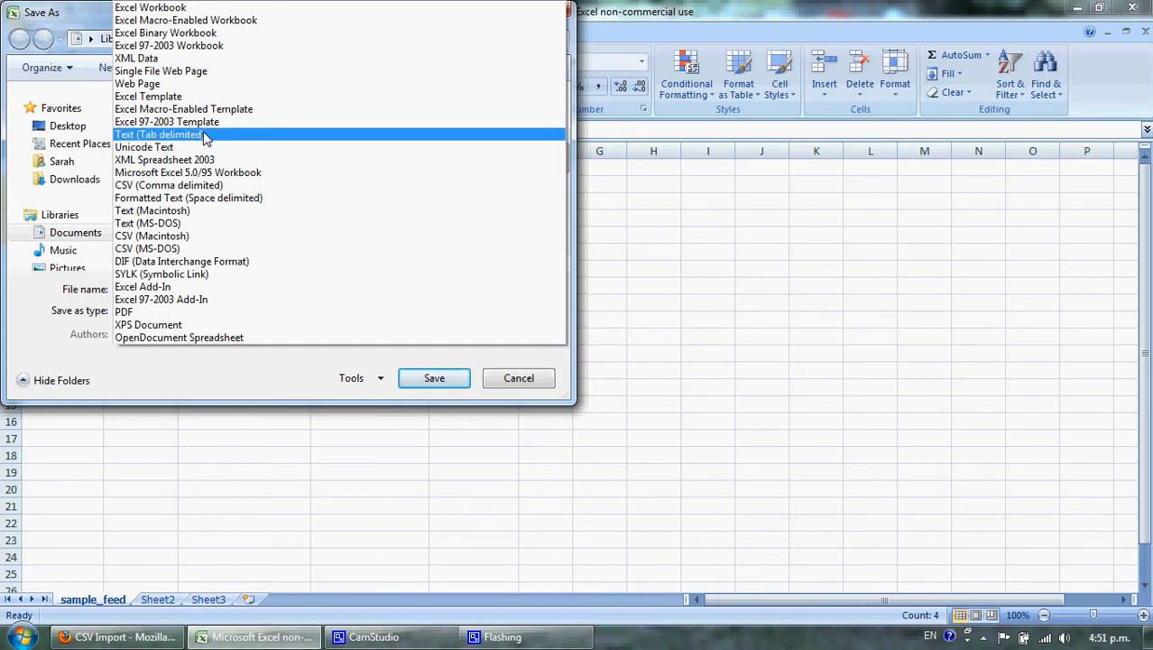
click(198, 187)
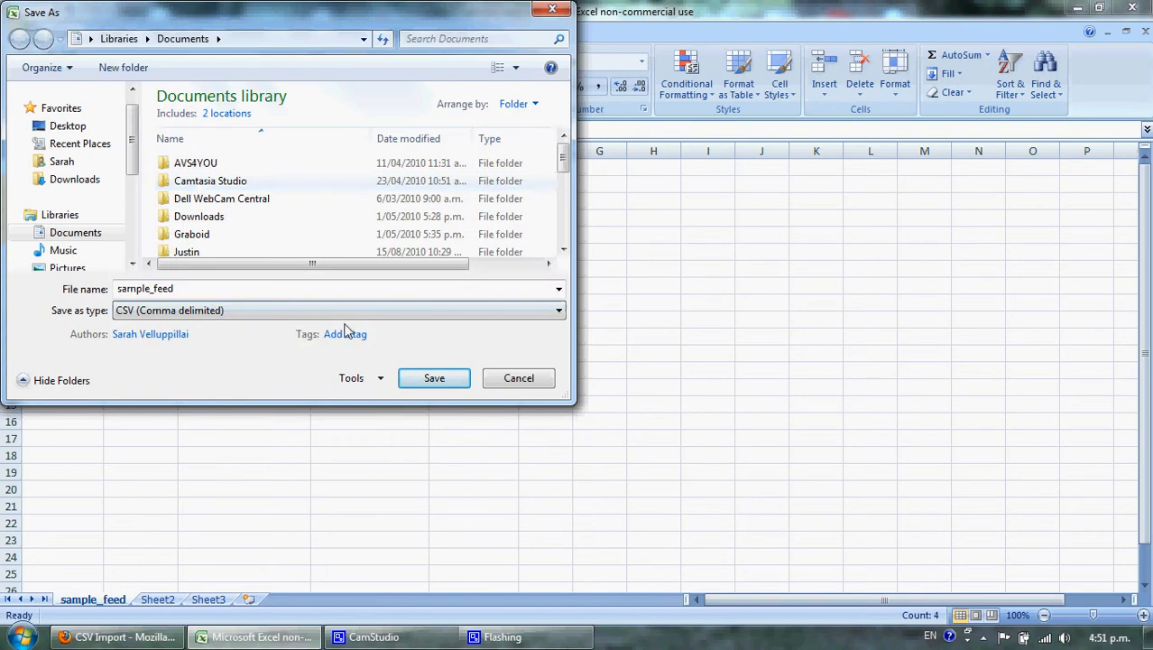
click(421, 383)
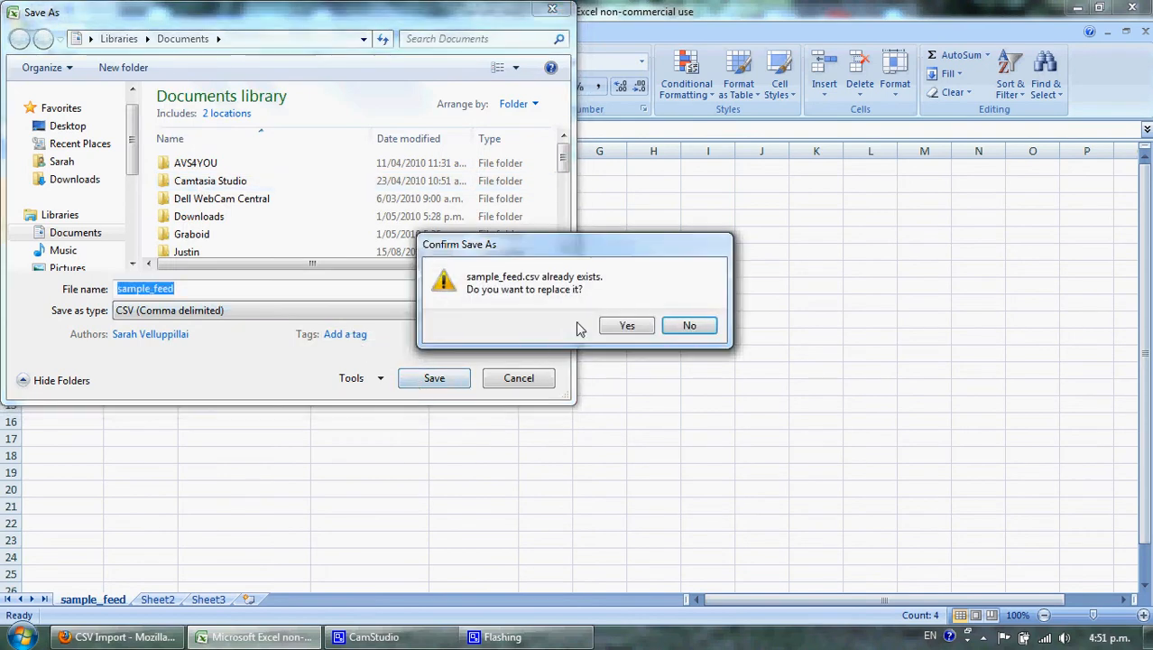
click(625, 326)
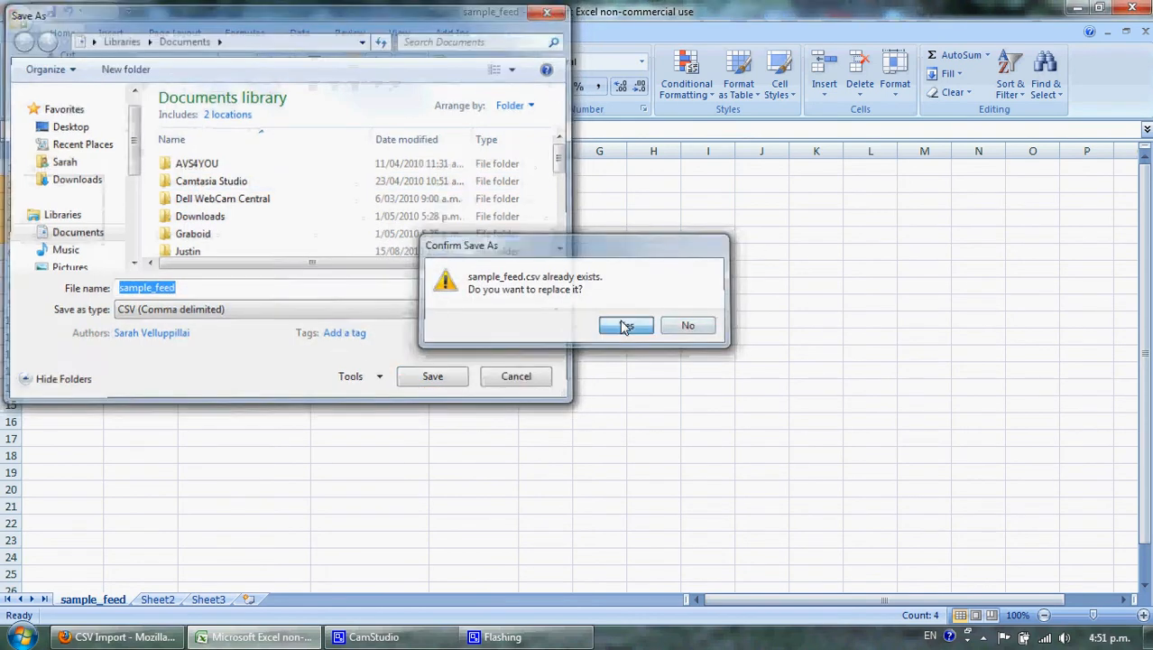
click(554, 375)
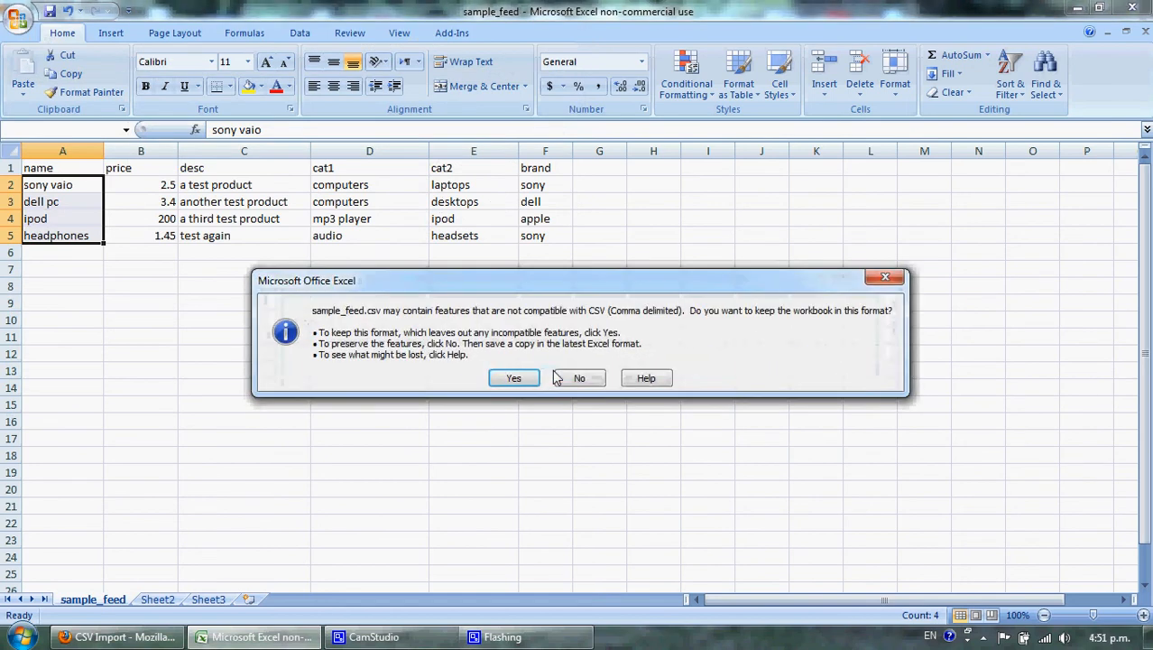
click(534, 381)
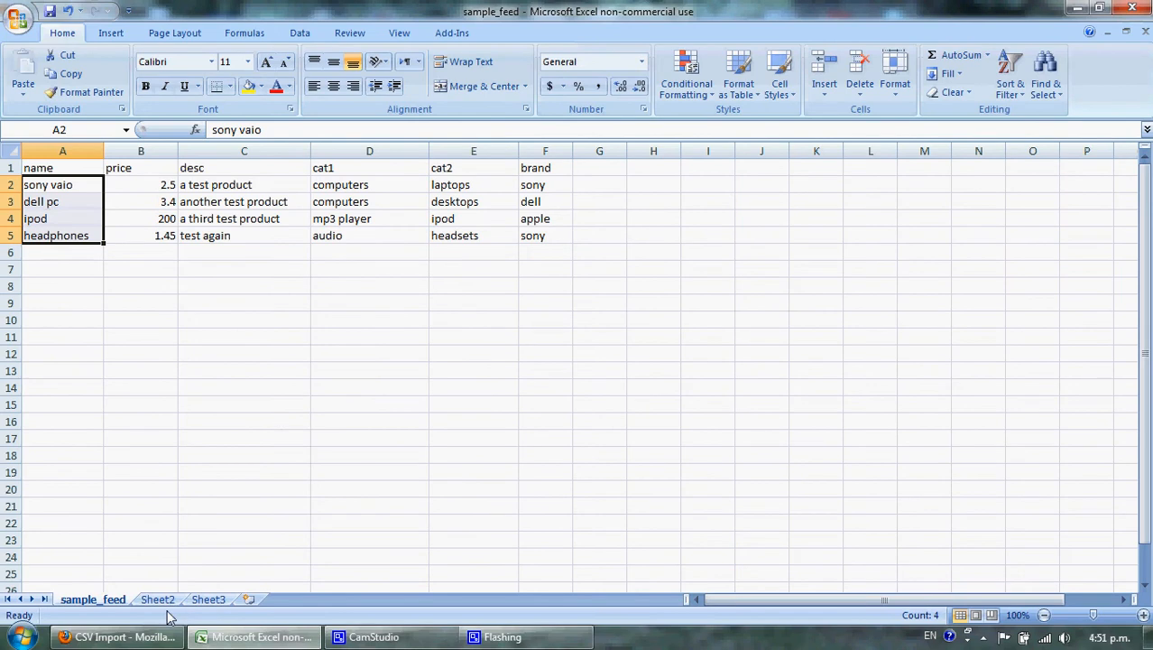
Back in Firefox, enter a comma as the CSV field delimiter for the import
click(156, 636)
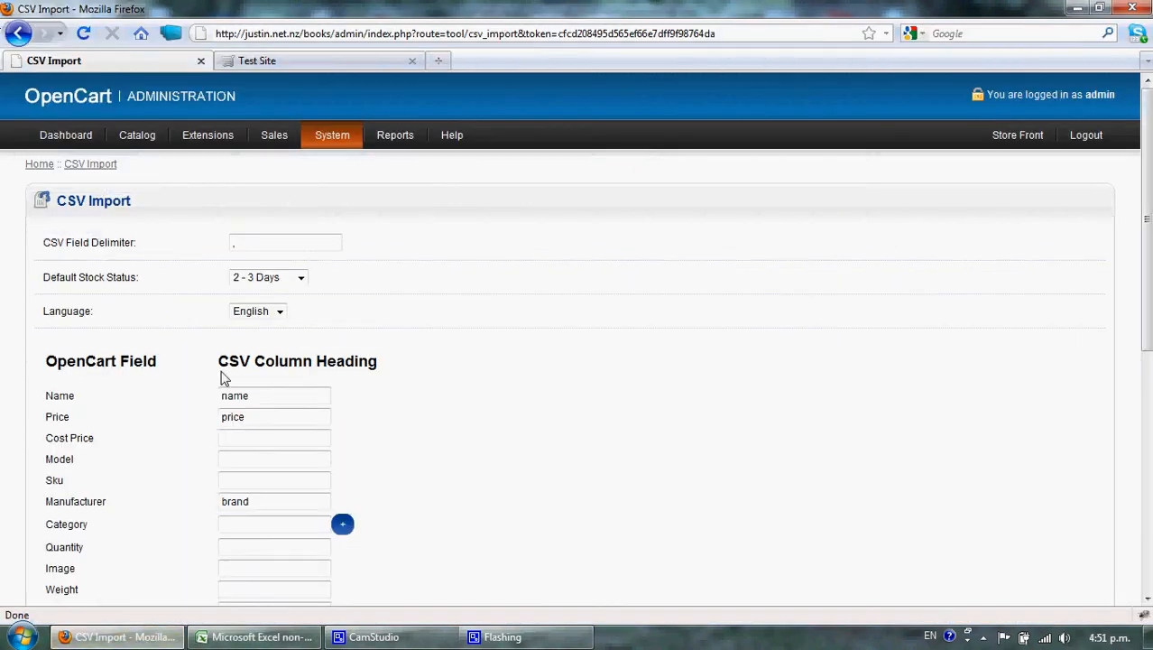
click(237, 244)
key(BackSpace)
key(BackSpace)
key(BackSpace)
text(,)
Set the default stock status to In Stock and keep English as the import language
click(275, 284)
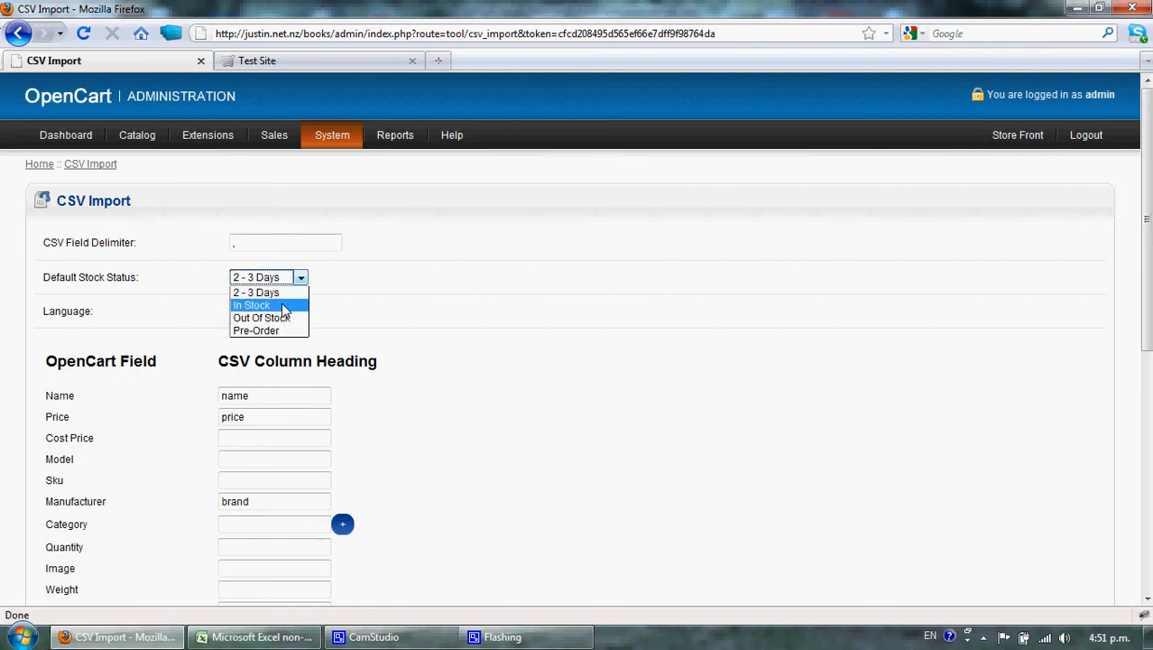
click(251, 305)
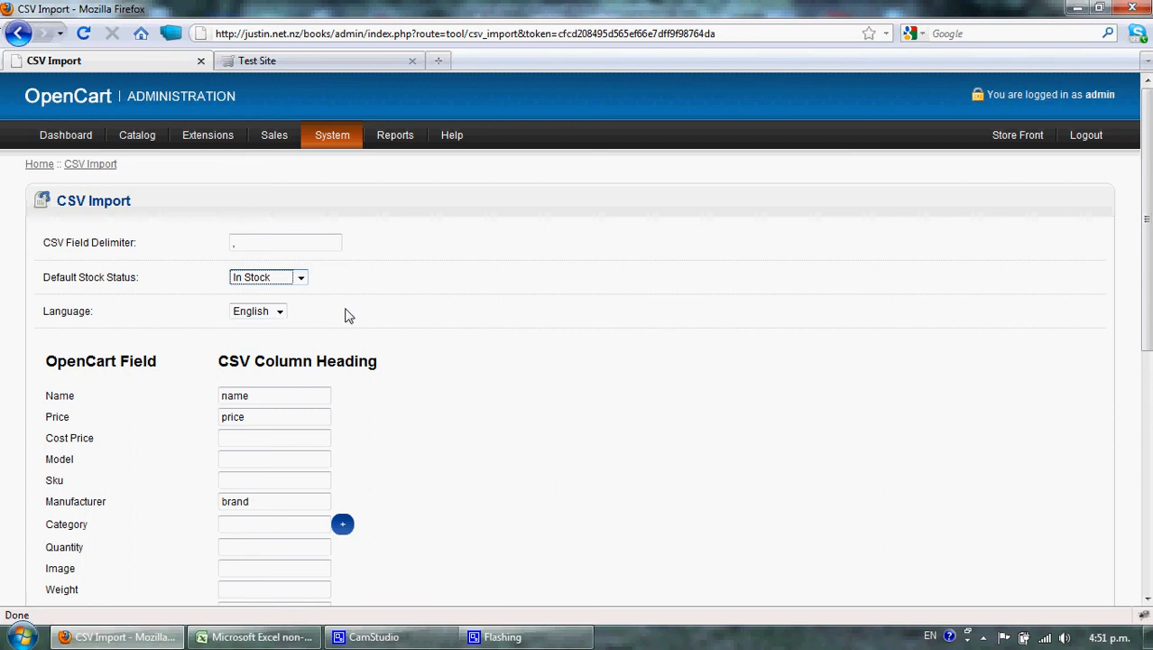
click(282, 311)
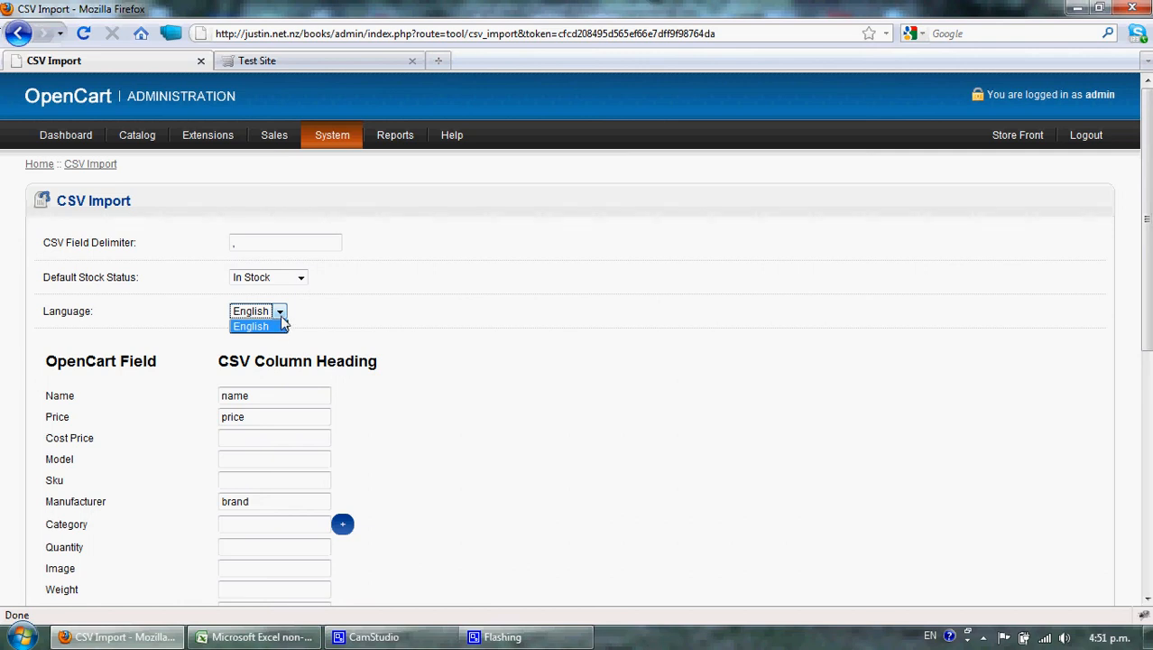
click(281, 314)
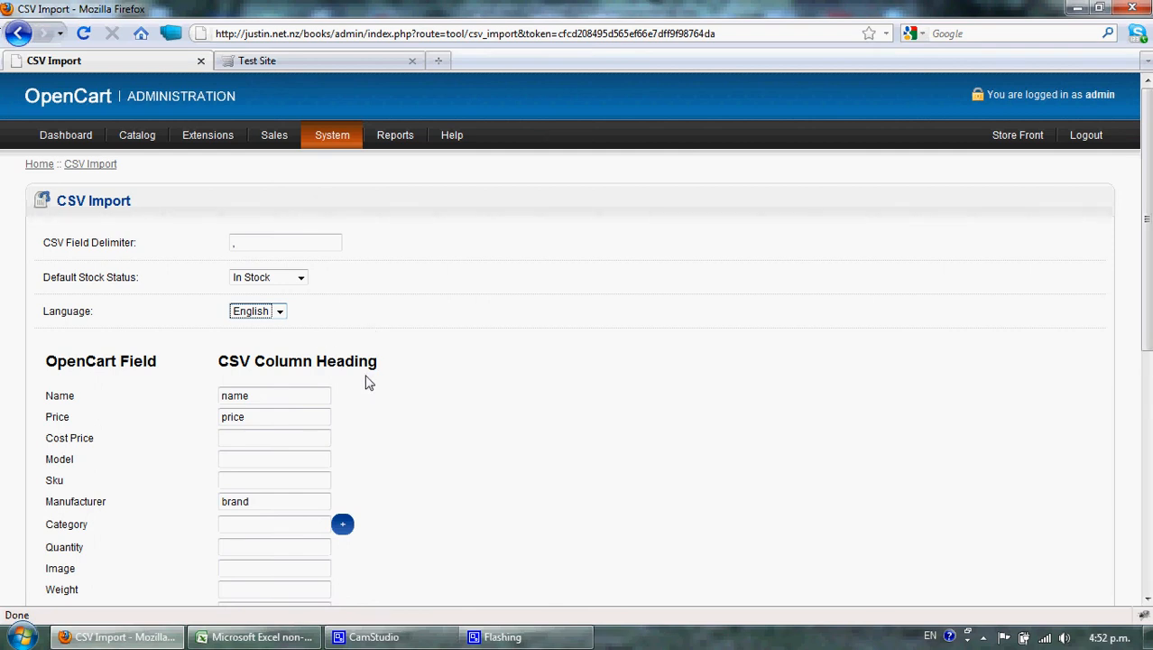
Compare the import form's OpenCart fields and CSV column headings with the name heading in the Excel sheet
scroll(370, 382, down, 2)
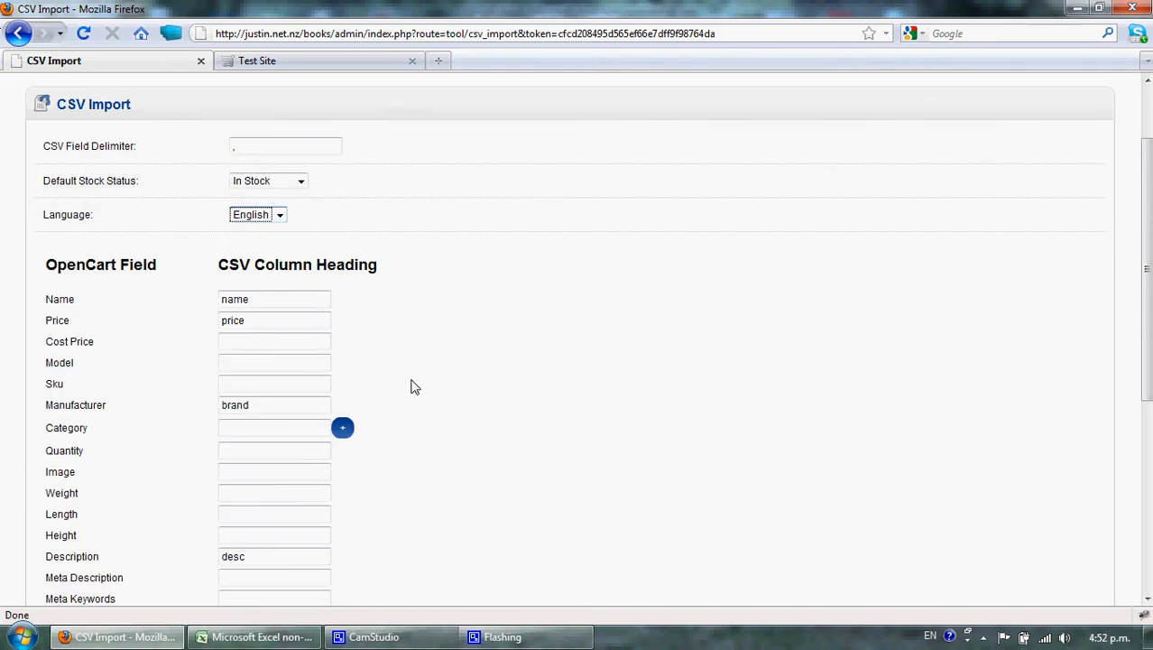
scroll(414, 386, down, 2)
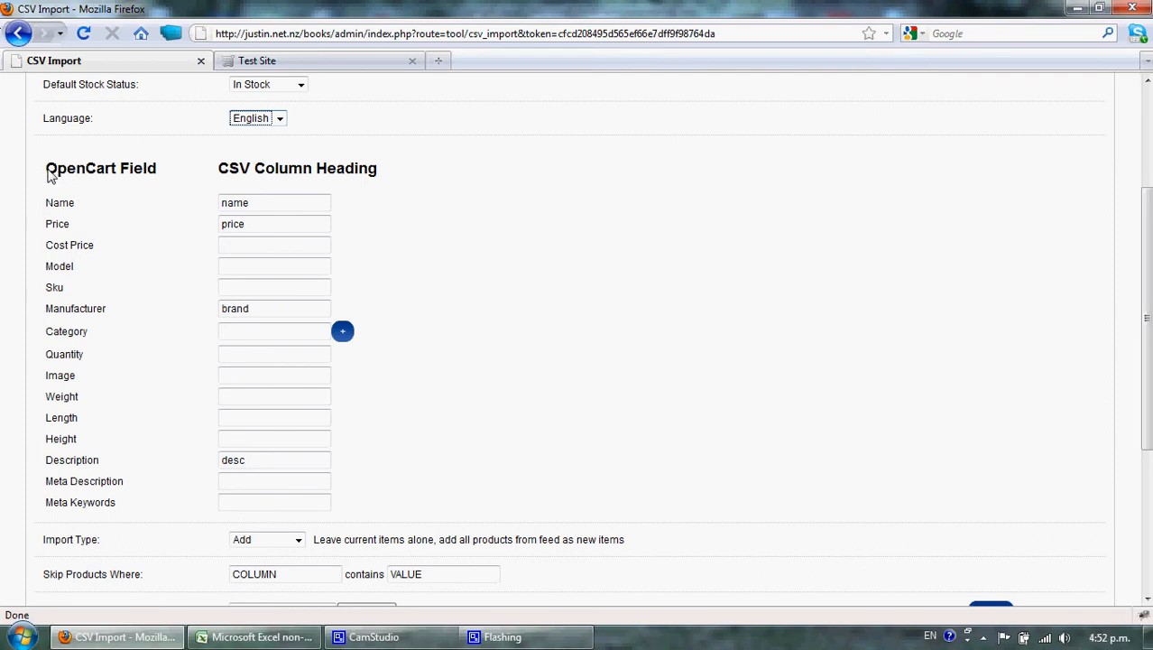
drag(47, 173, 159, 178)
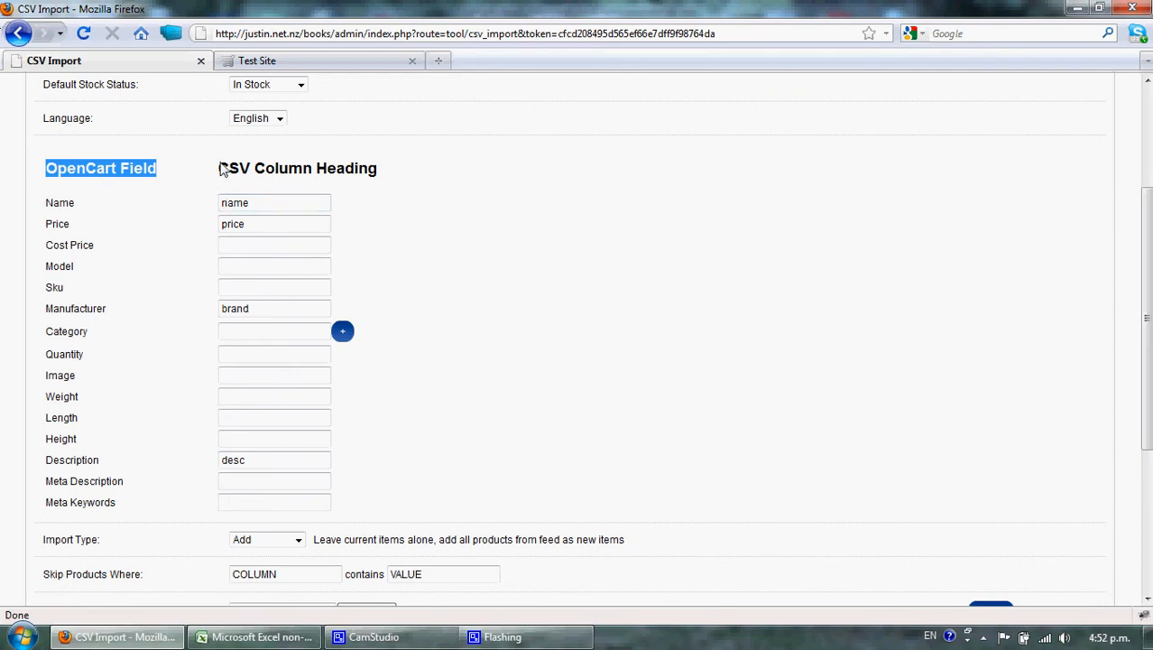
drag(219, 171, 395, 180)
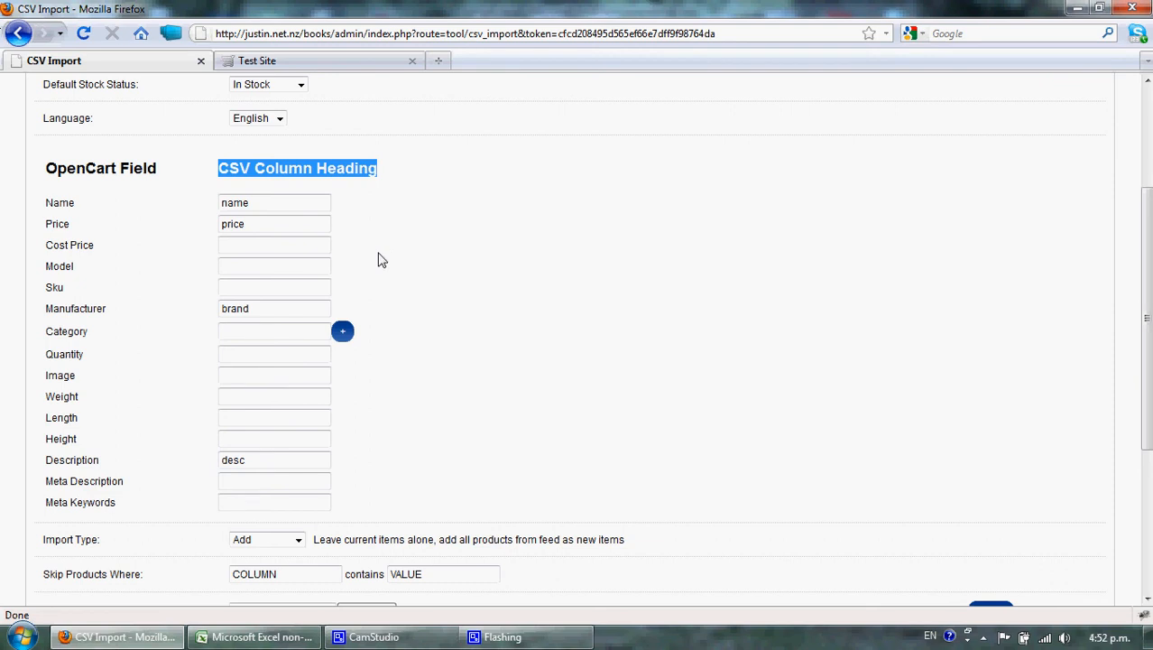
click(398, 164)
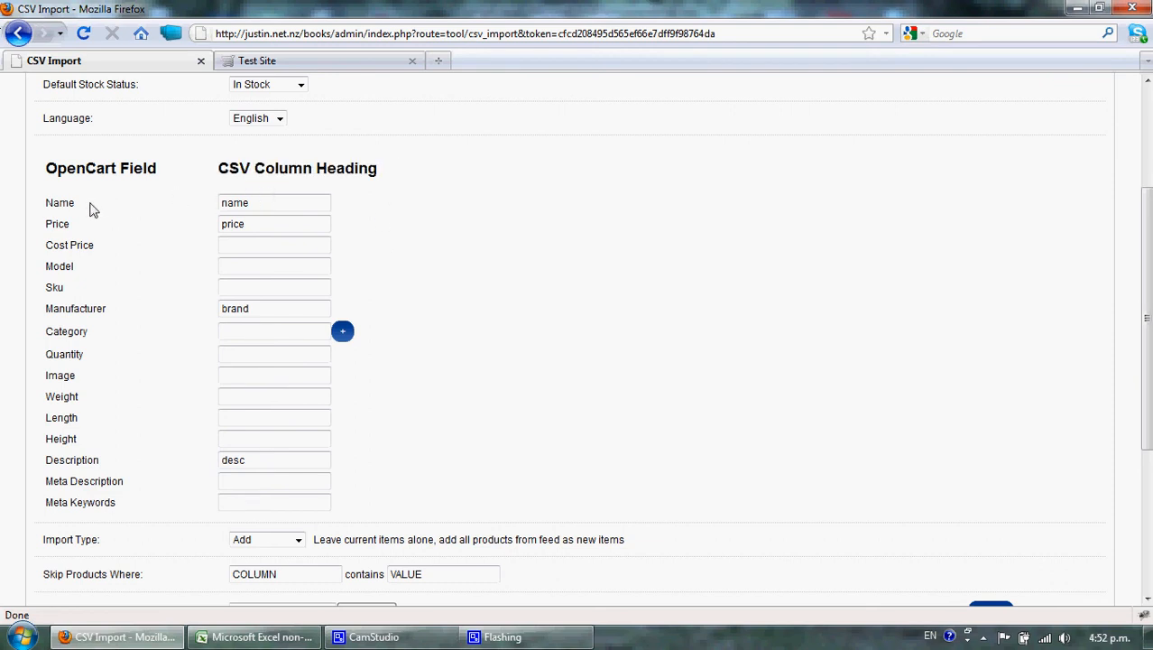
click(261, 208)
double_click(77, 207)
click(242, 637)
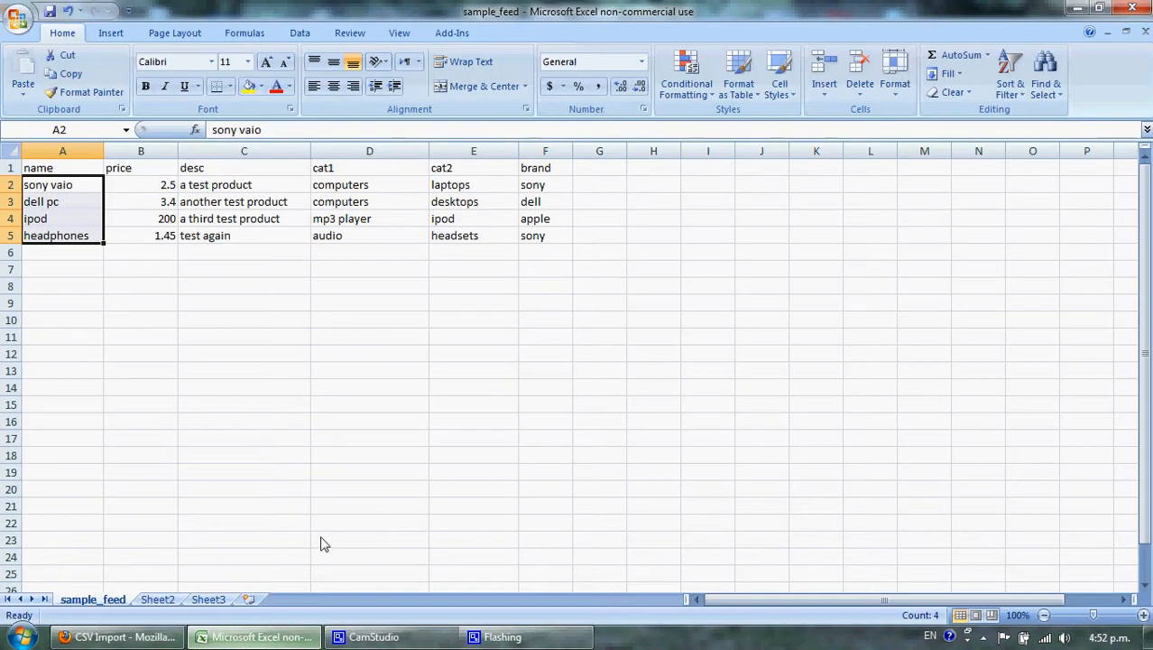
click(56, 173)
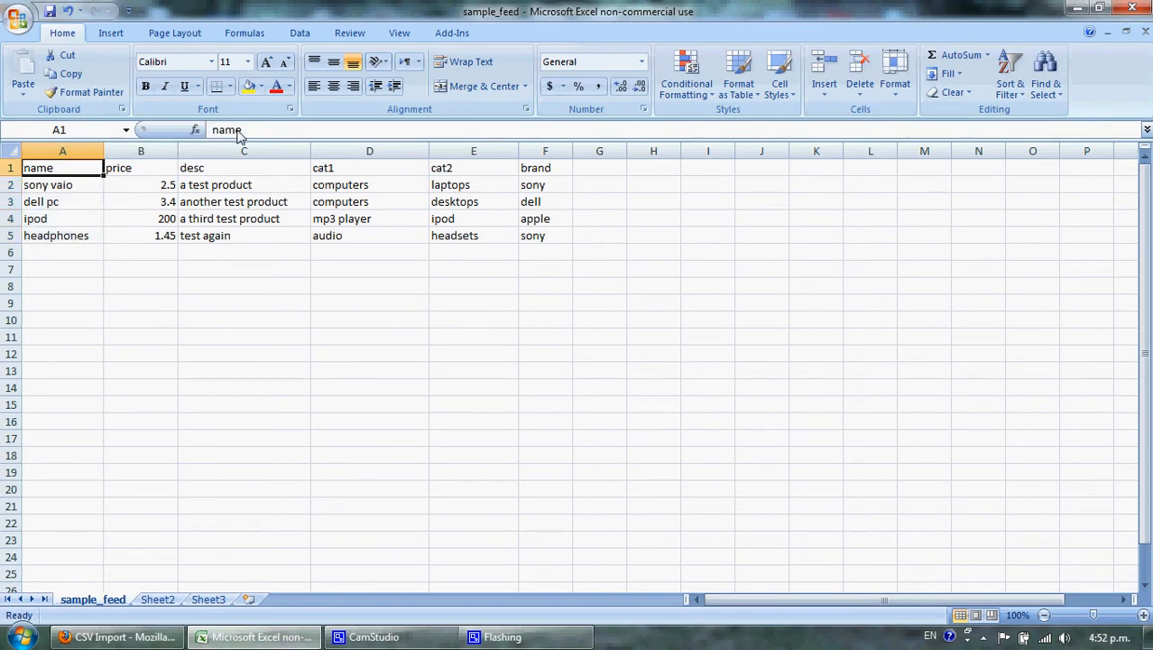
click(155, 641)
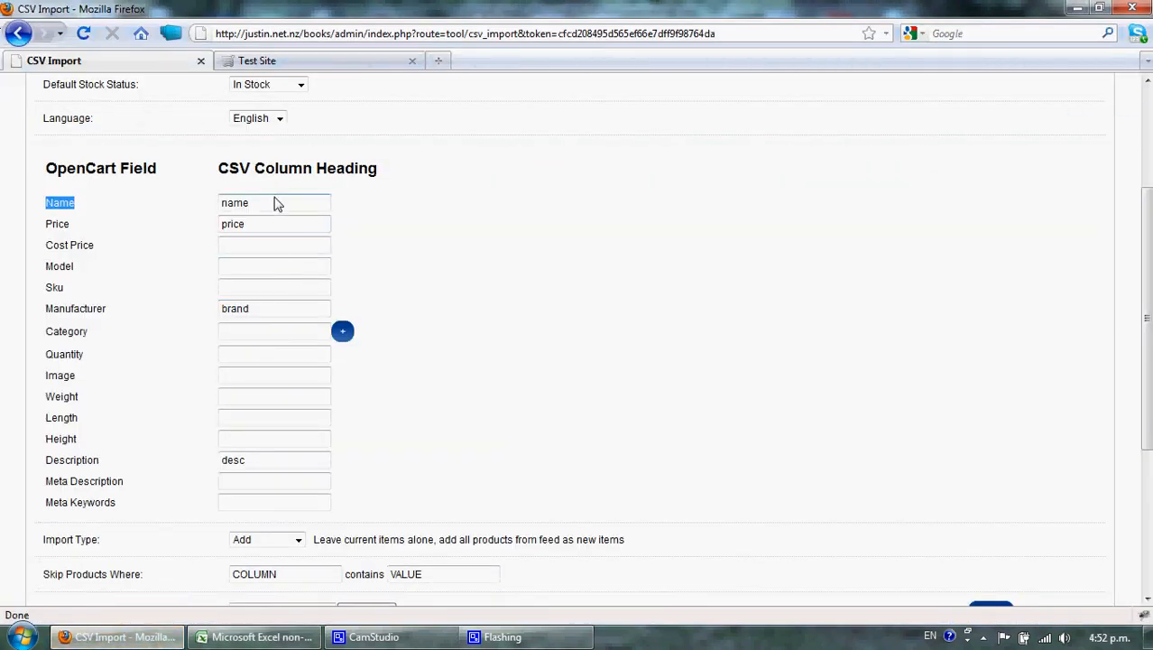
drag(278, 204, 218, 209)
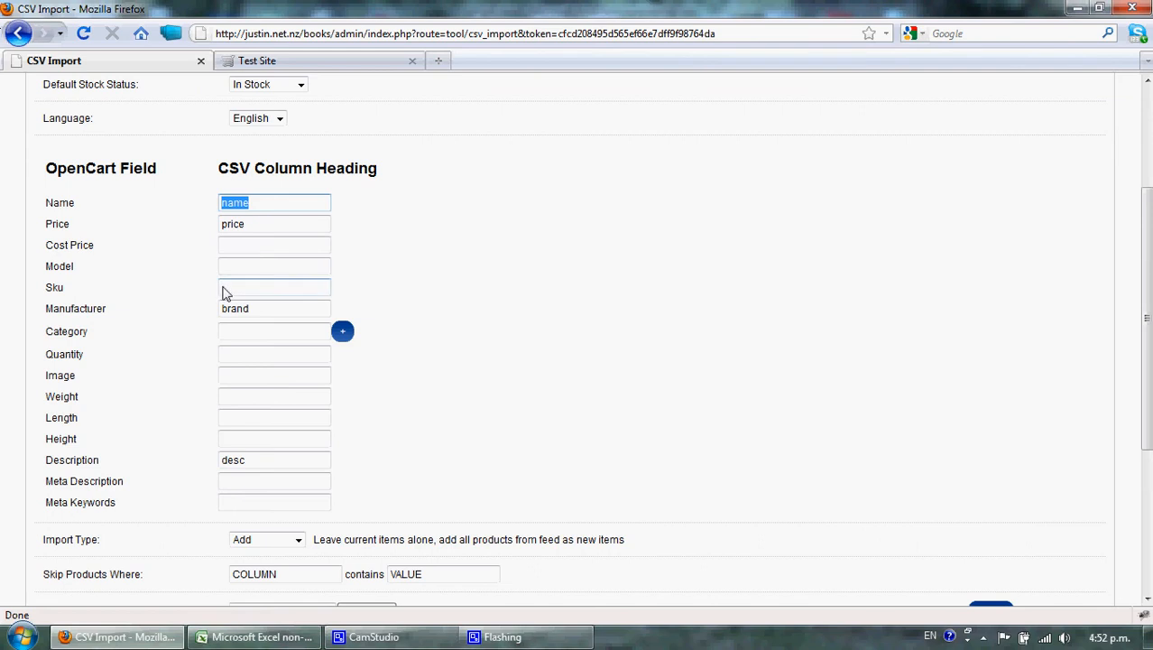
Map the Category field to the cat1 column and add a second Category field mapped to cat2
click(238, 334)
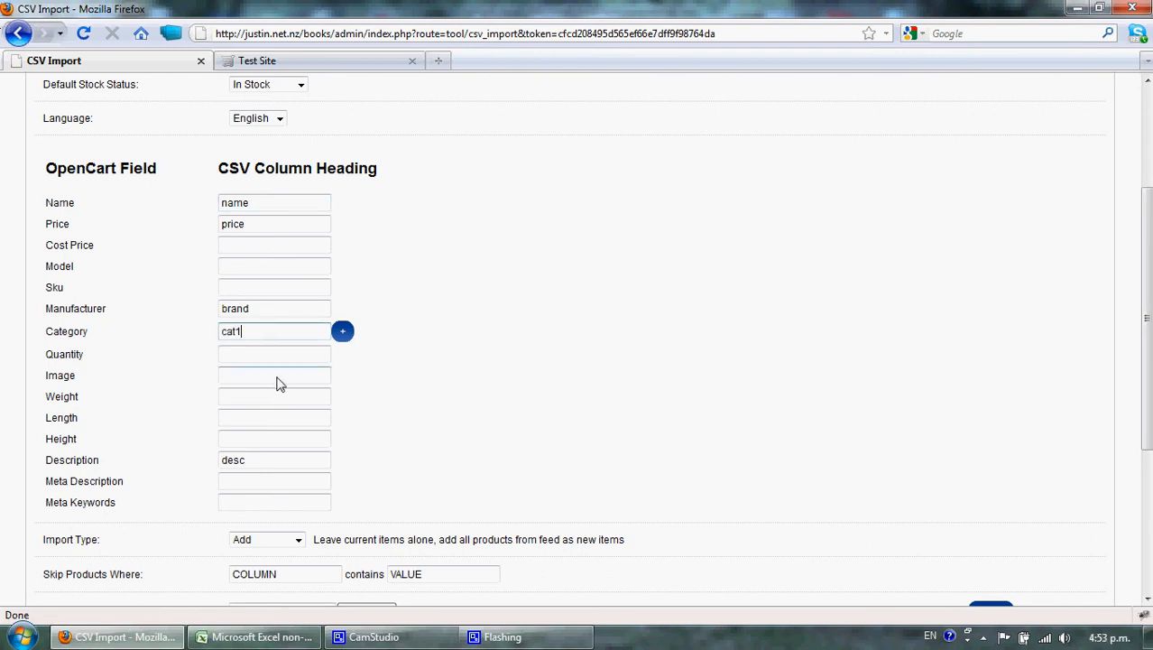
click(345, 334)
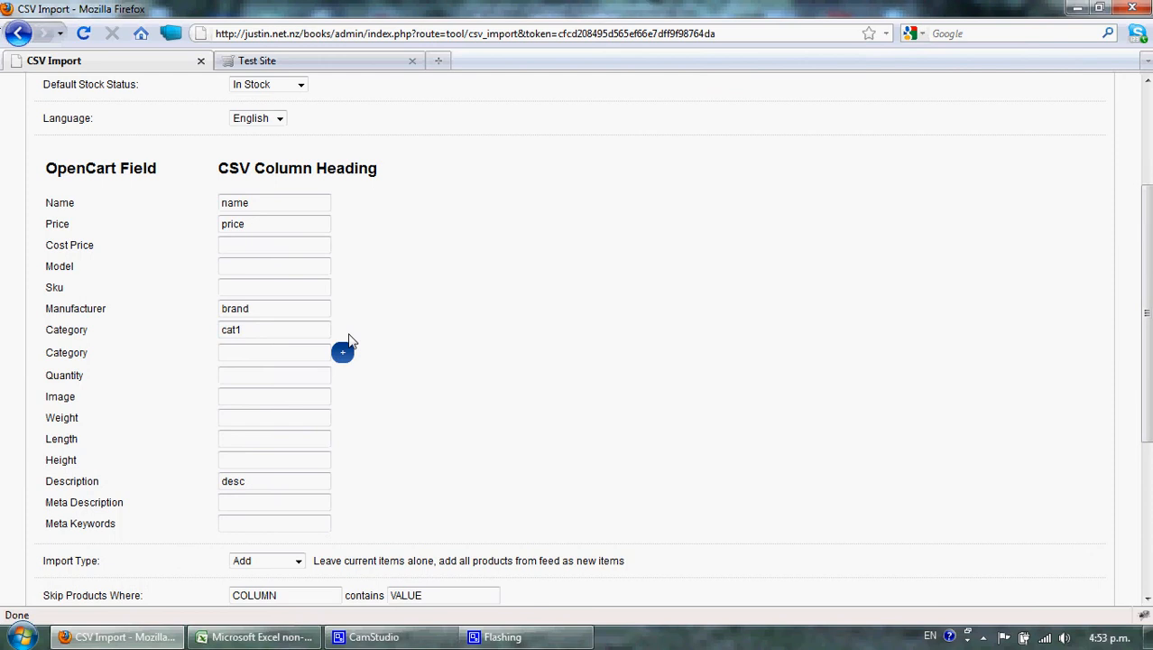
click(271, 355)
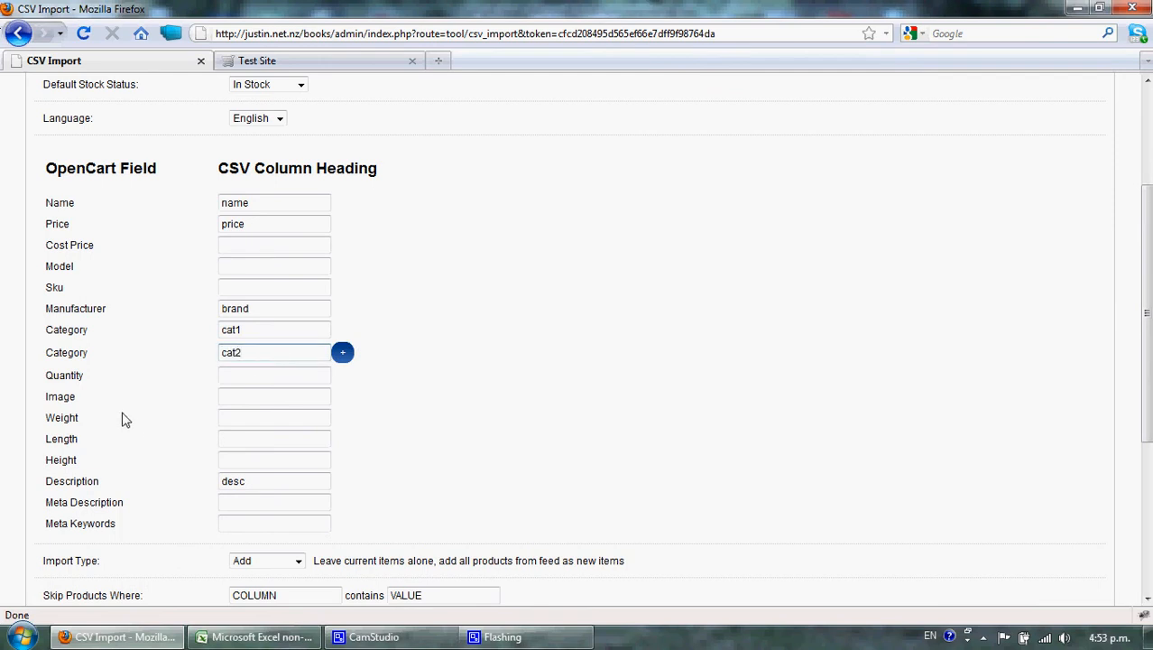
Try the Add/Update import type and view the choices for the field that updates are based on
scroll(124, 419, down, 2)
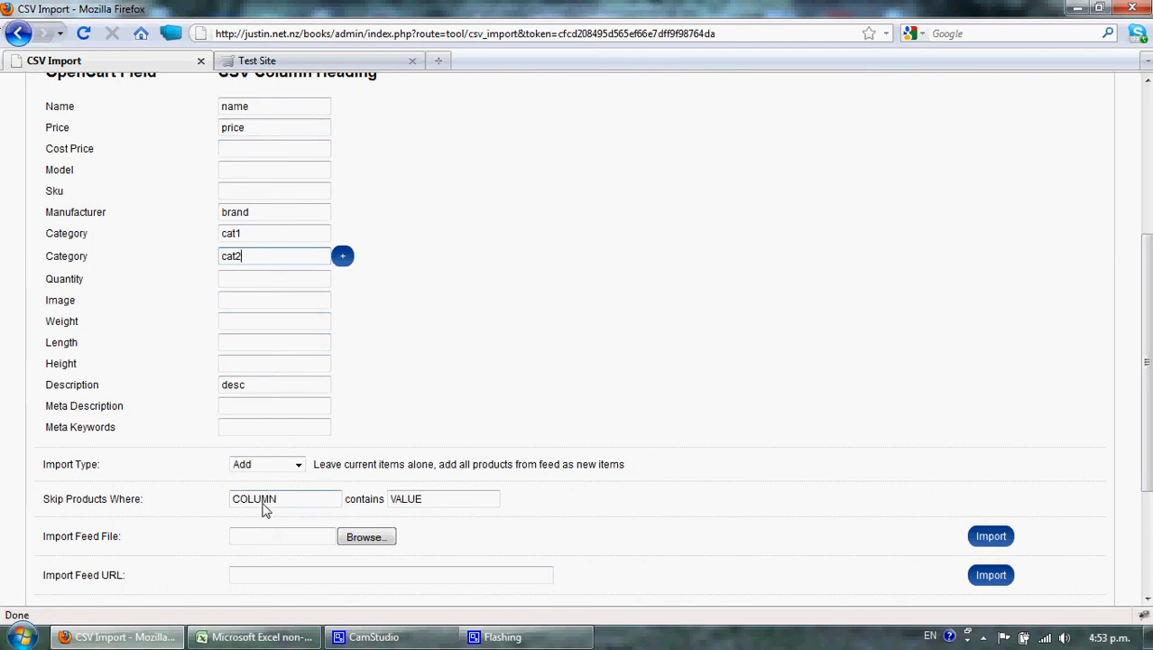
key(ctrl+minus)
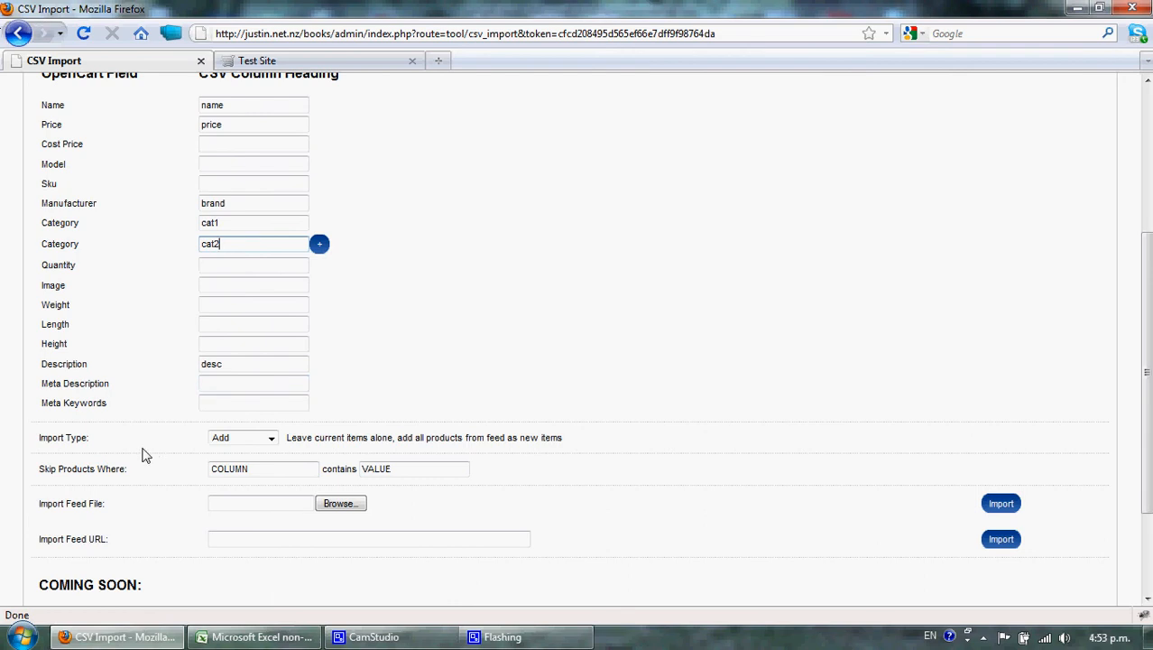
click(271, 438)
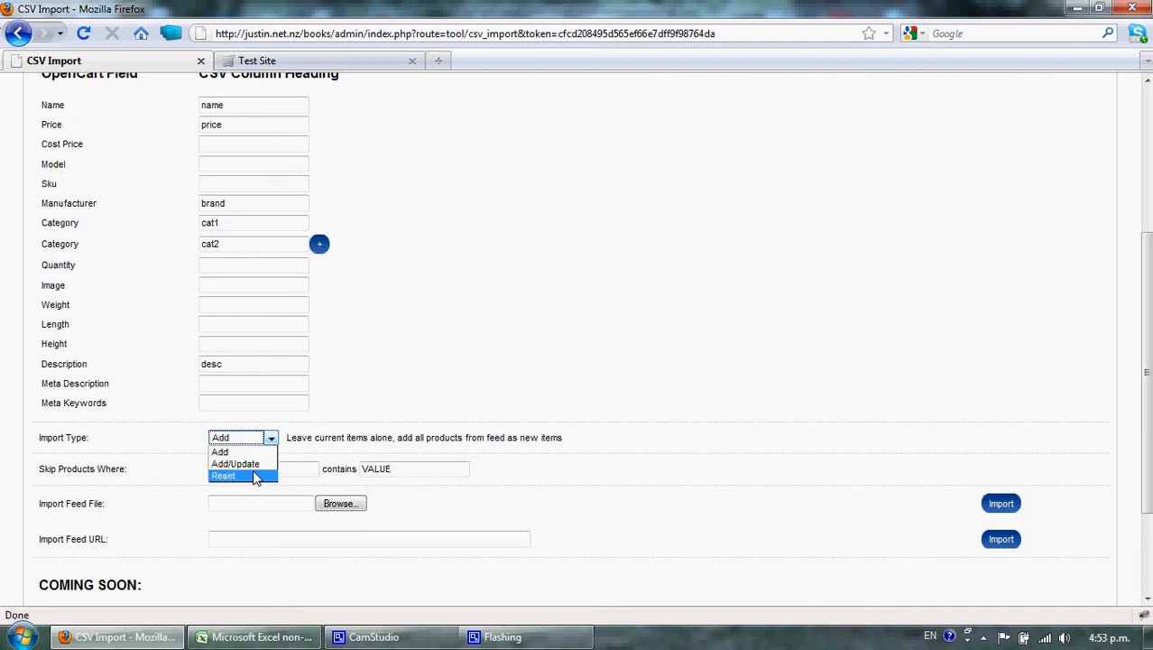
key(Up)
click(254, 463)
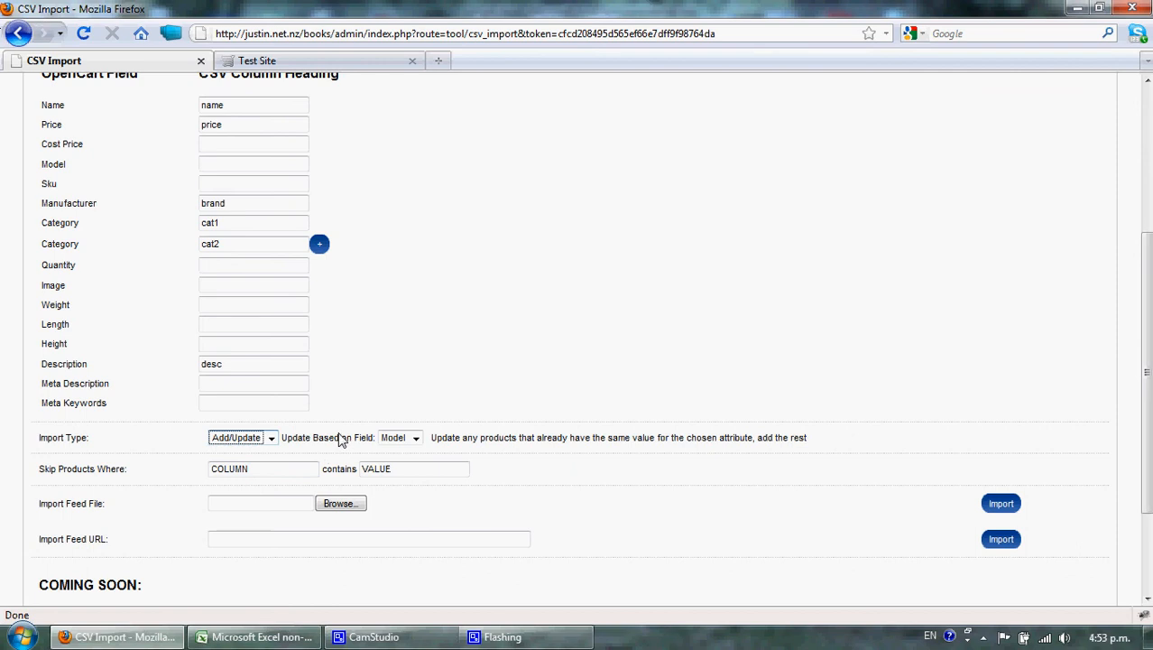
click(416, 439)
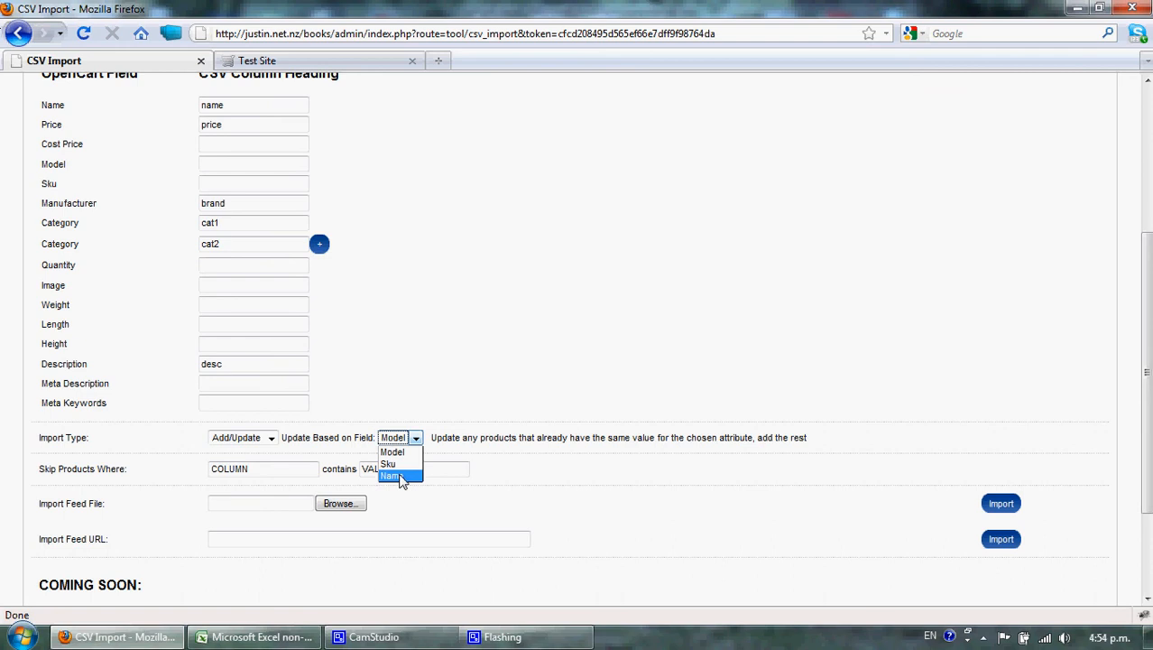
click(335, 434)
Set the import type to Reset
click(270, 440)
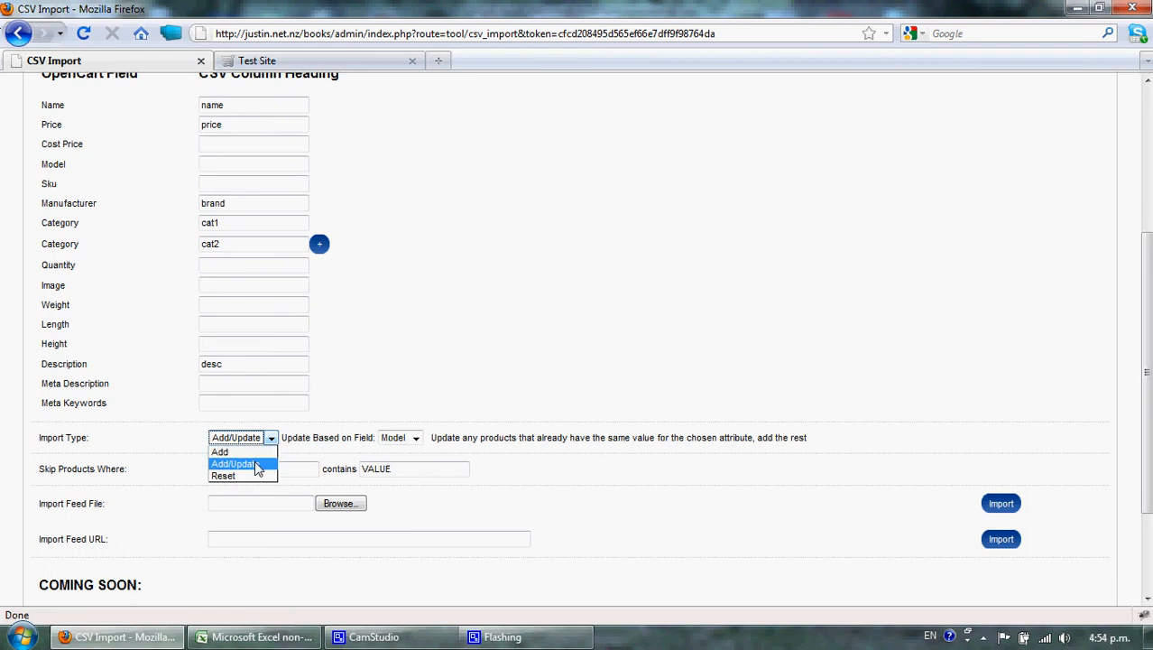
click(257, 476)
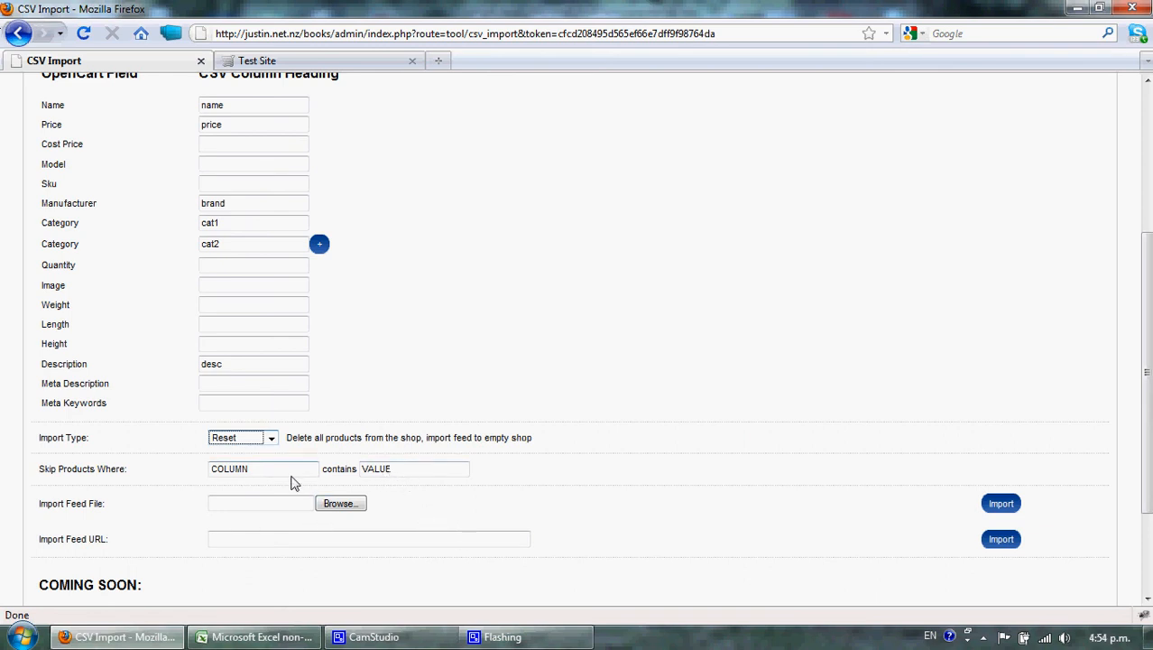
Set the rule to skip products where name contains ipod, checking the column heading in the Excel sheet
double_click(252, 472)
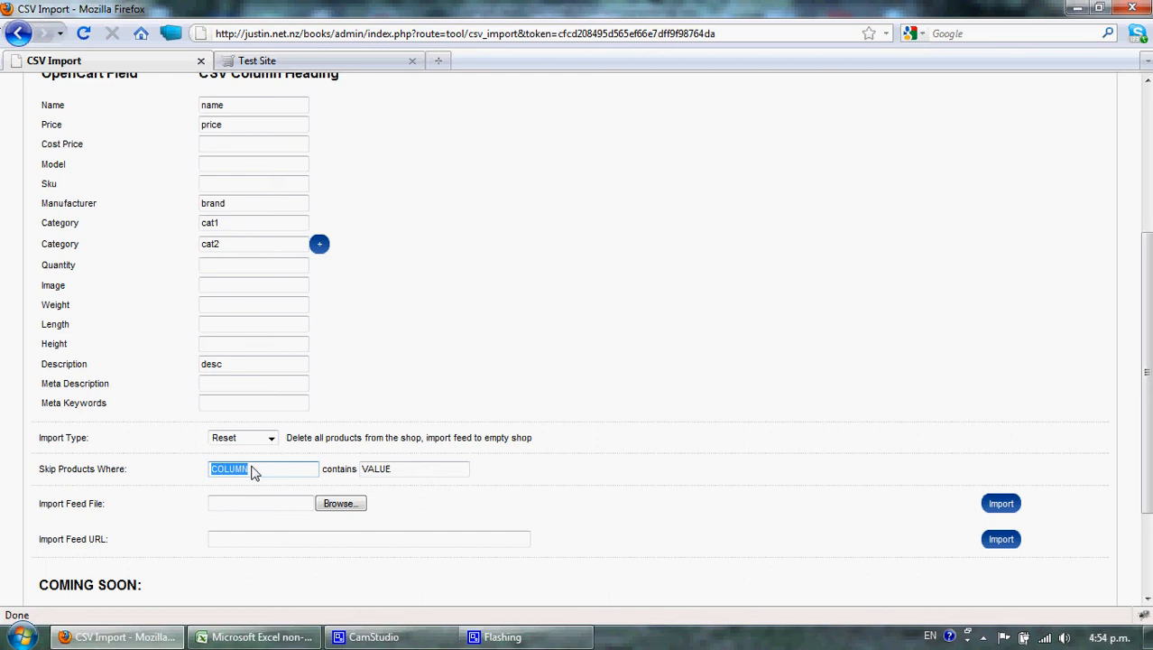
text(name)
click(248, 638)
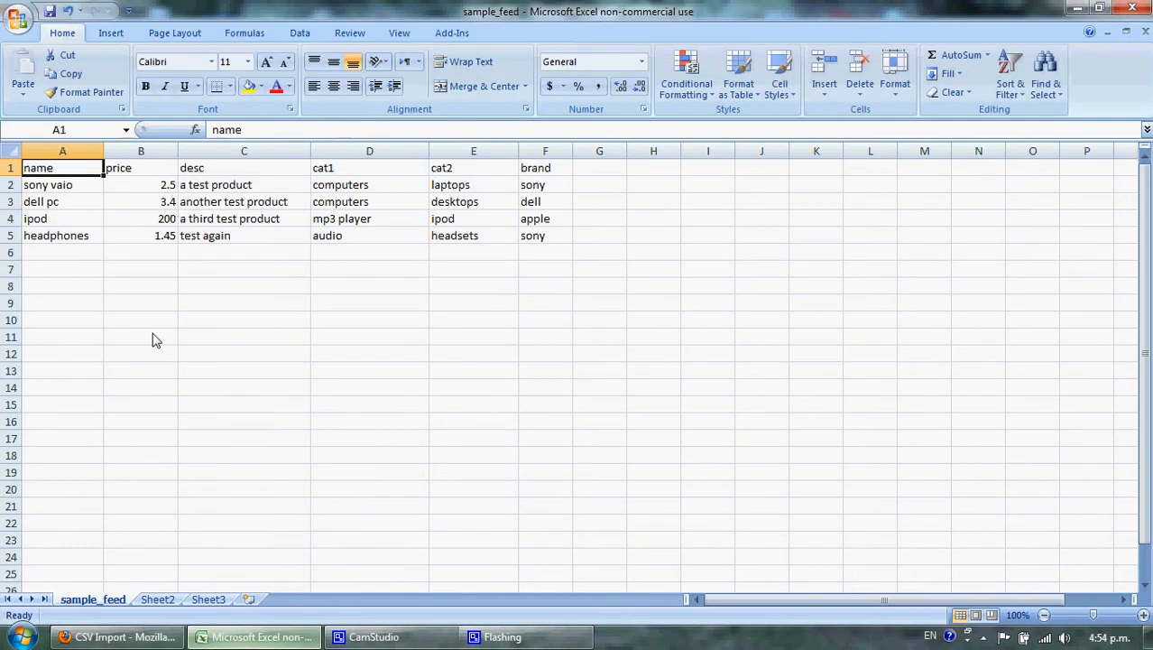
click(151, 637)
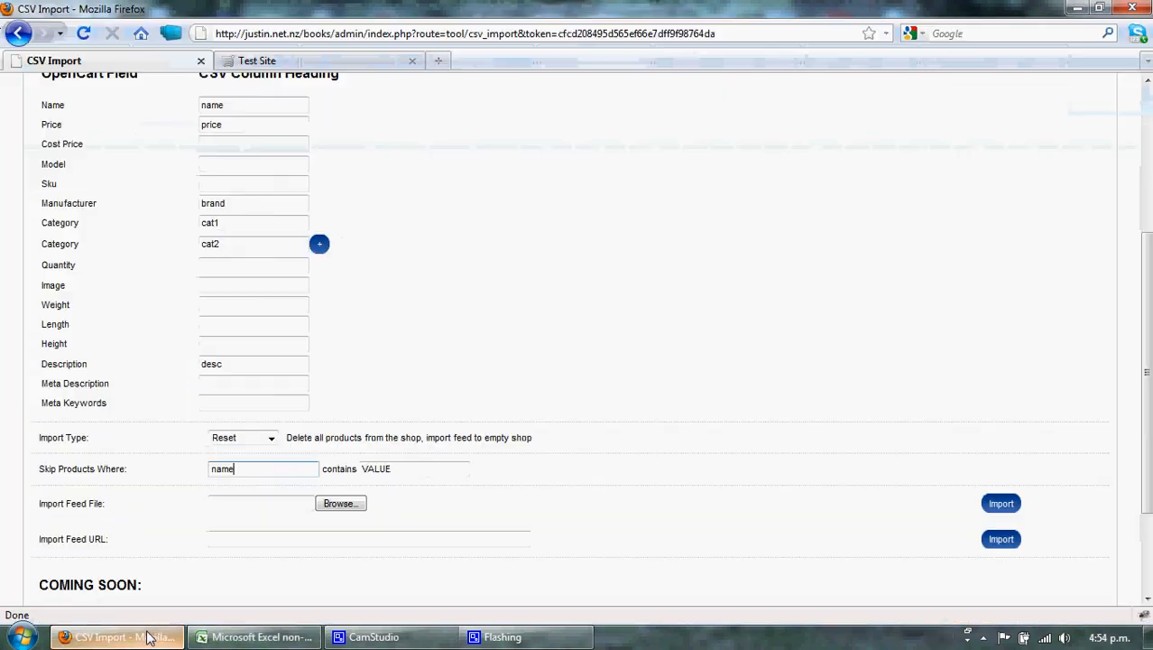
double_click(372, 474)
text(ipod)
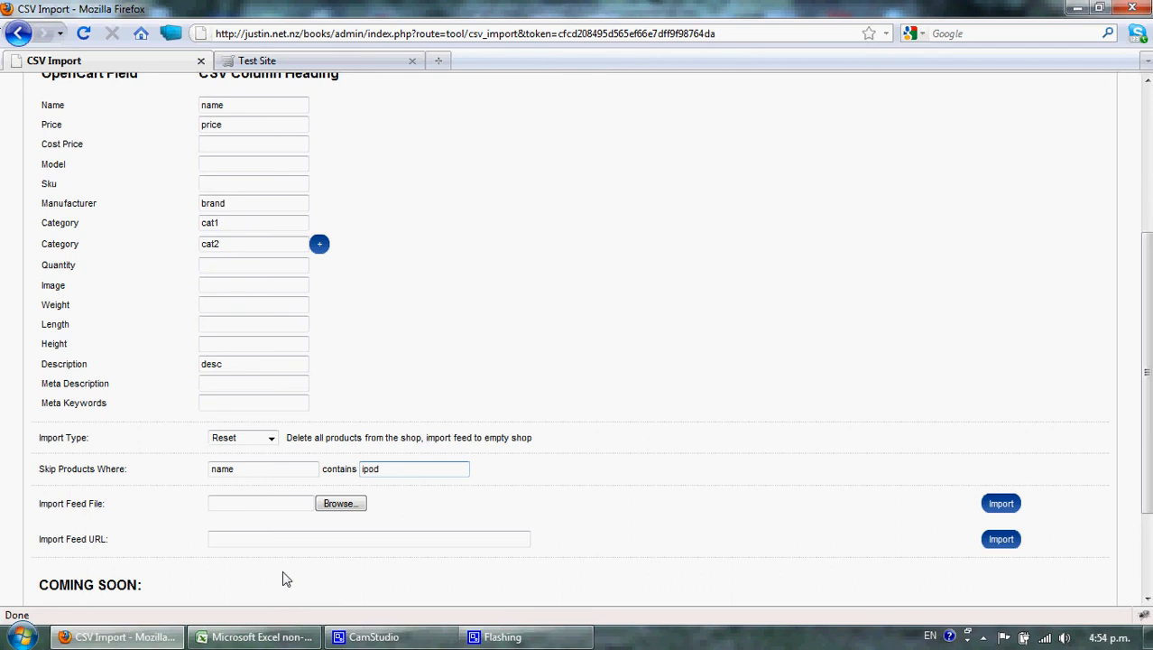
Clear both the value and the column of the skip-products rule
click(390, 468)
double_click(390, 468)
key(BackSpace)
click(242, 475)
double_click(242, 475)
key(BackSpace)
click(242, 508)
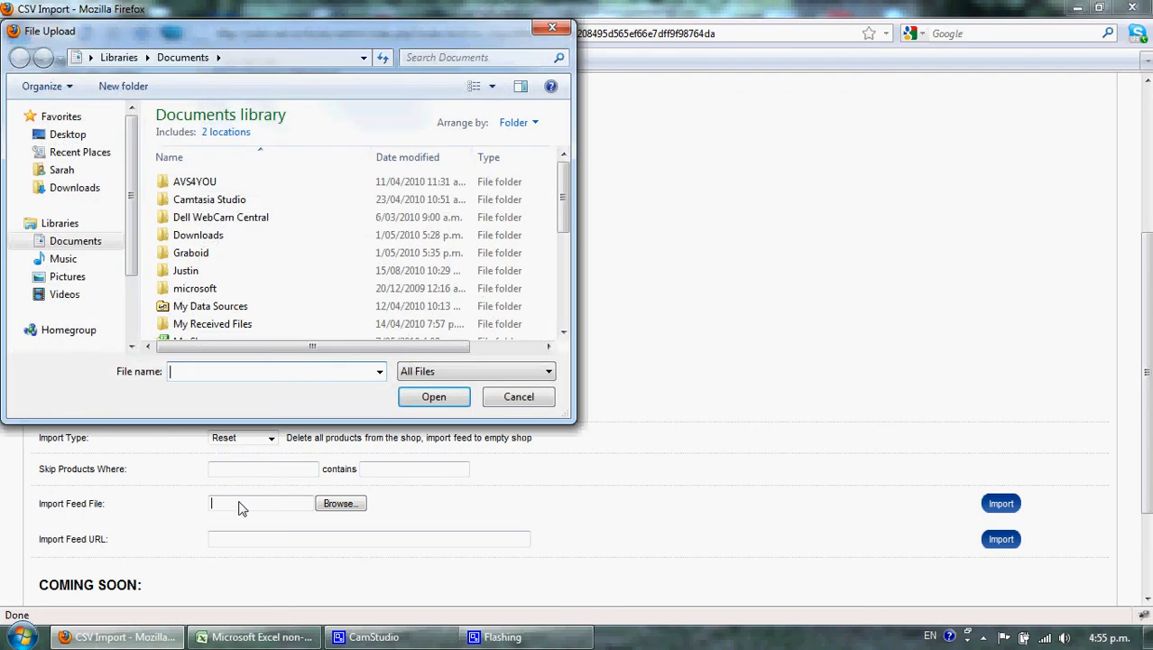
click(517, 396)
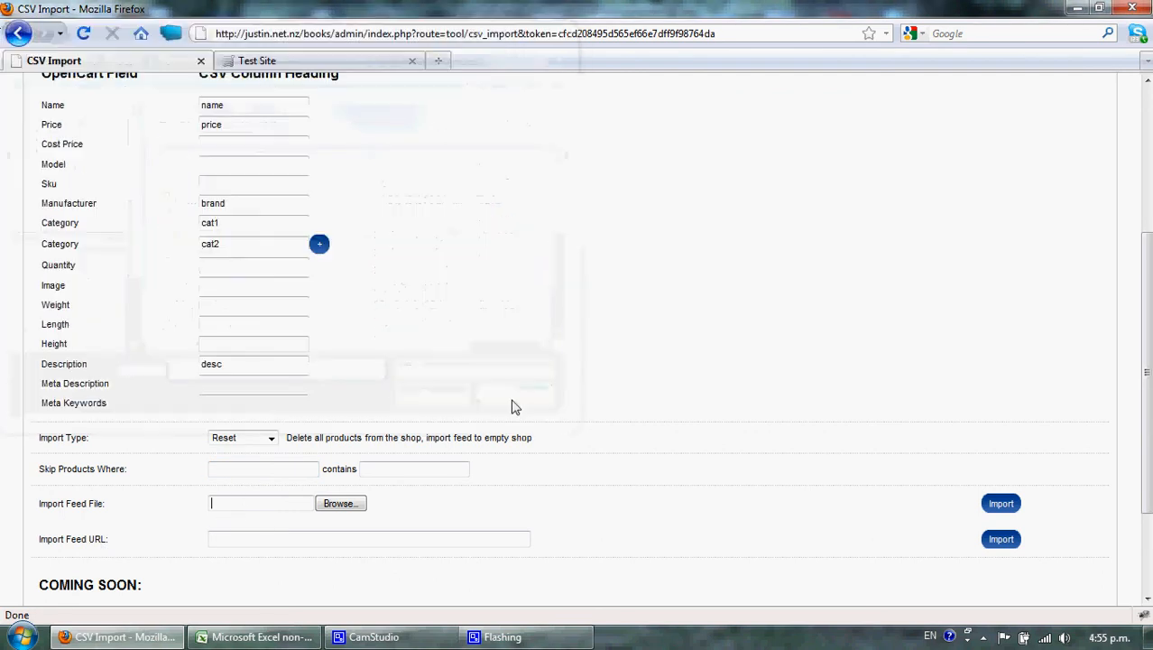
click(290, 543)
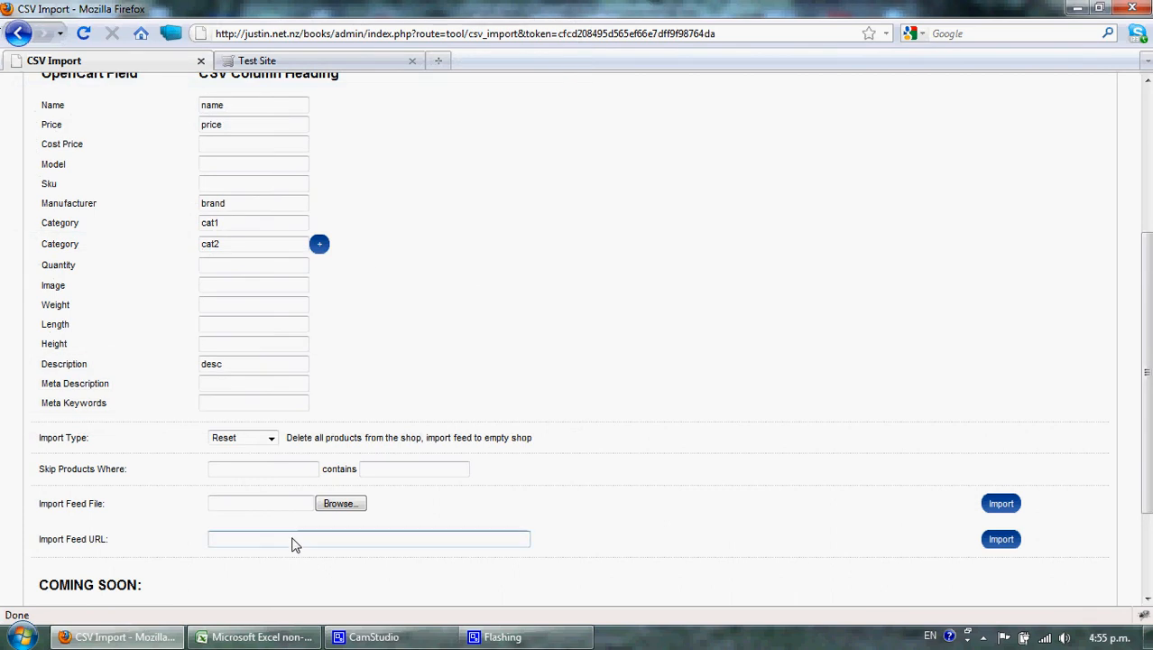
Choose the sample_feed file from the Documents library as the import feed file
click(233, 506)
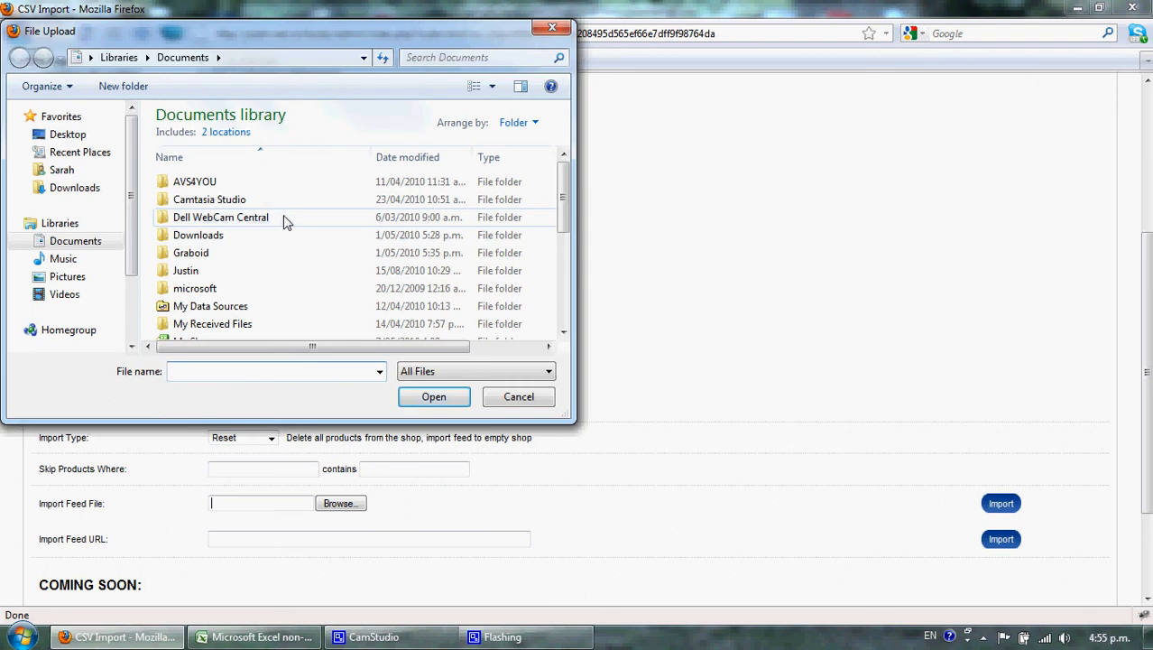
scroll(276, 285, down, 5)
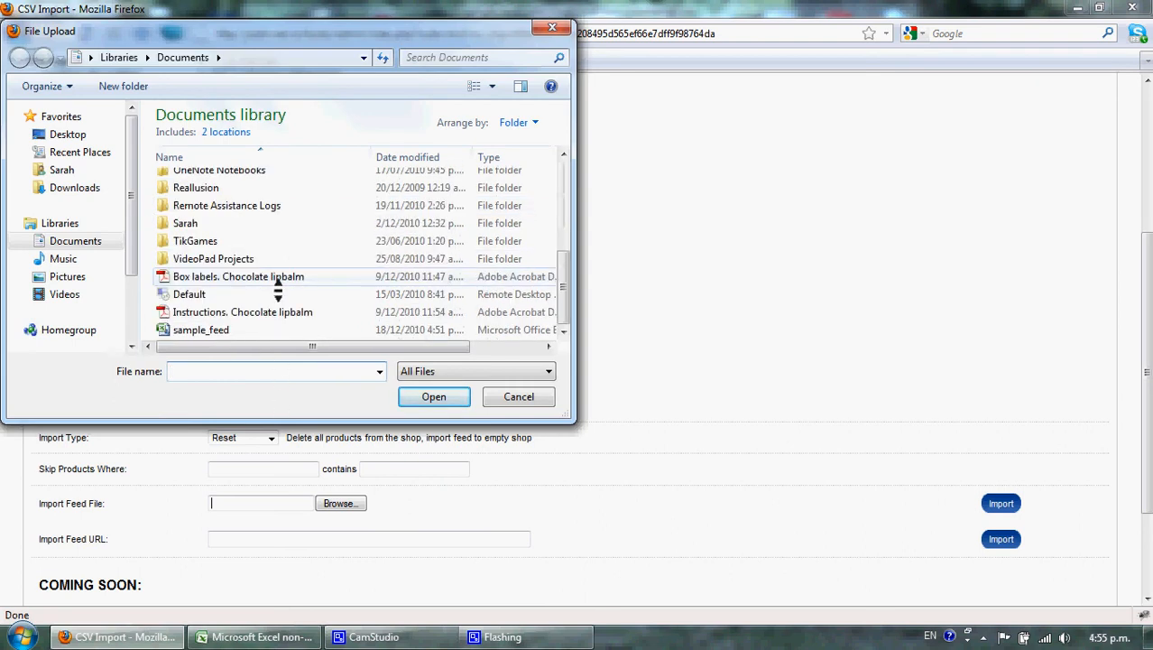
click(213, 332)
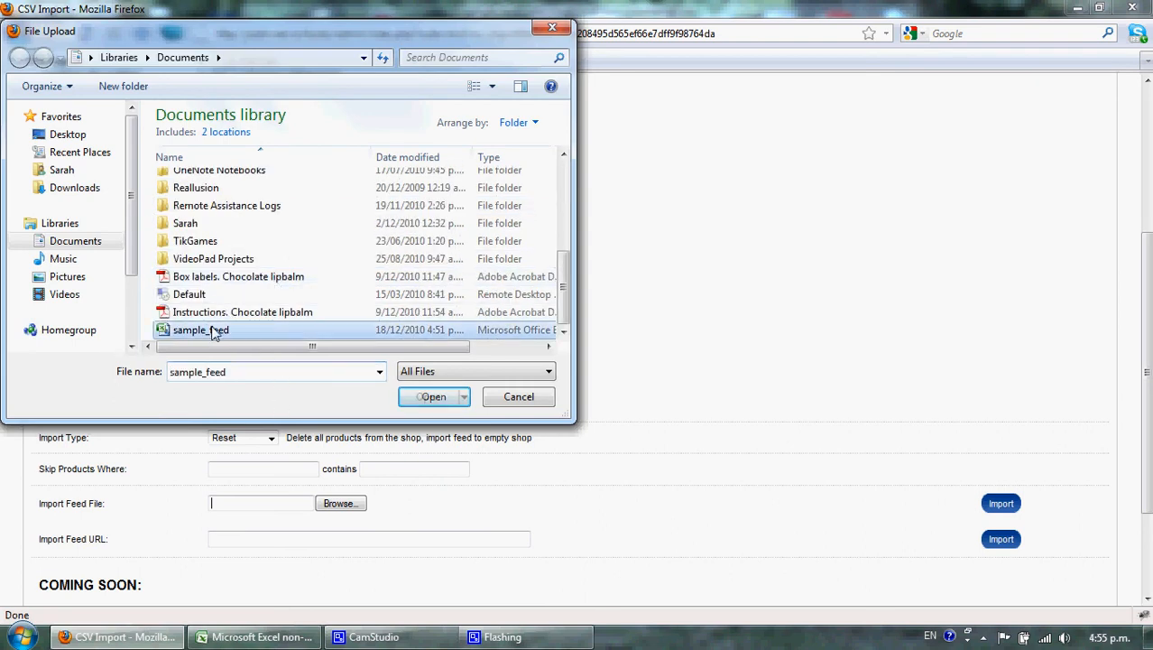
click(410, 398)
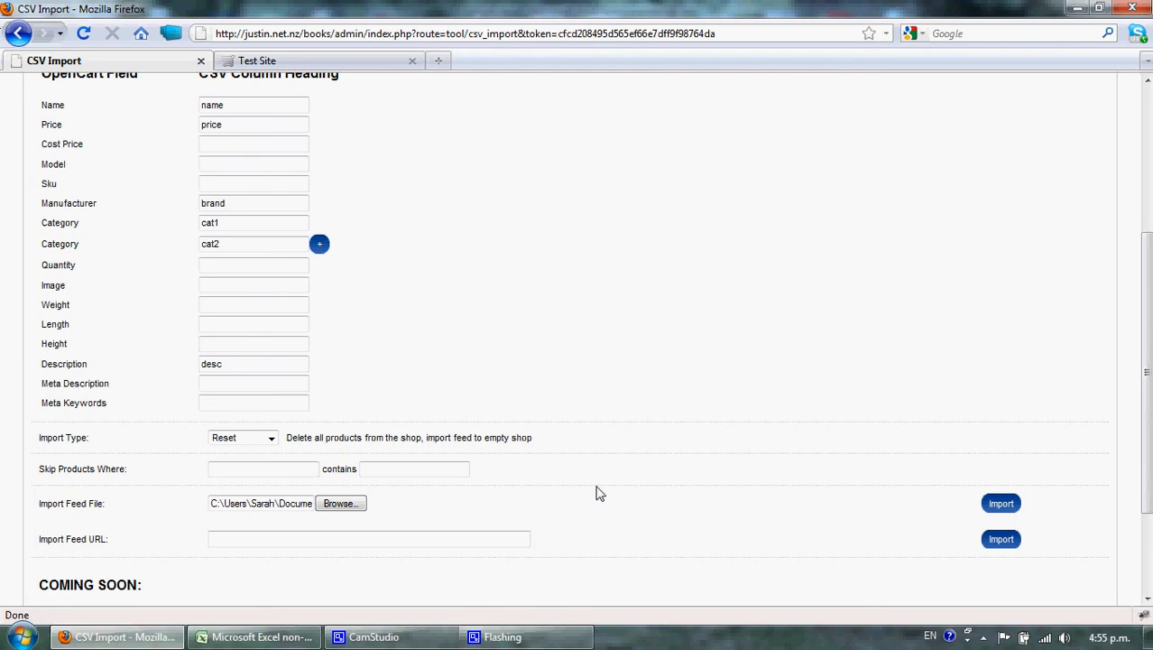
Check the import settings from the delimiter to the feed file and run the file import
scroll(596, 492, up, 5)
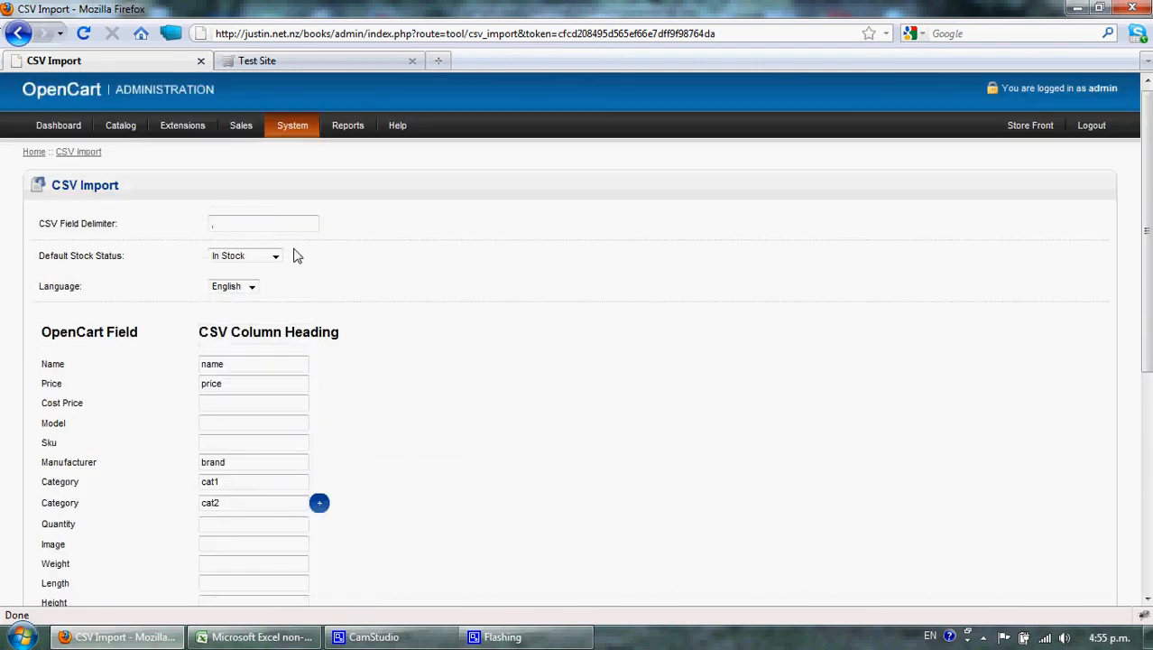
scroll(556, 530, down, 5)
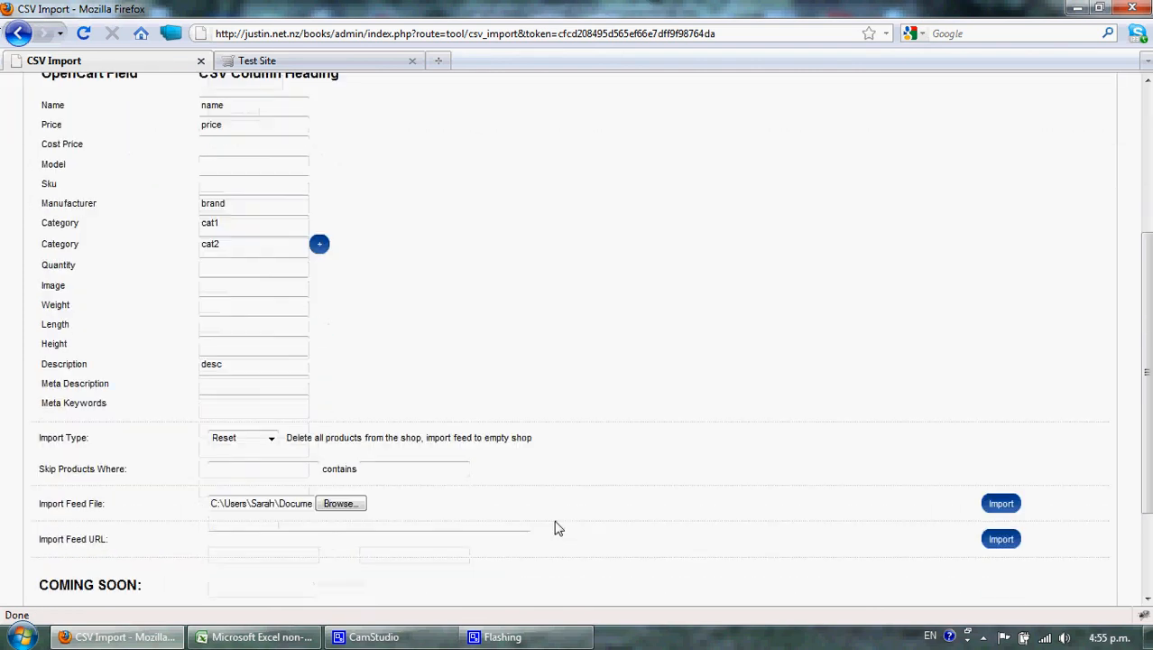
click(1008, 506)
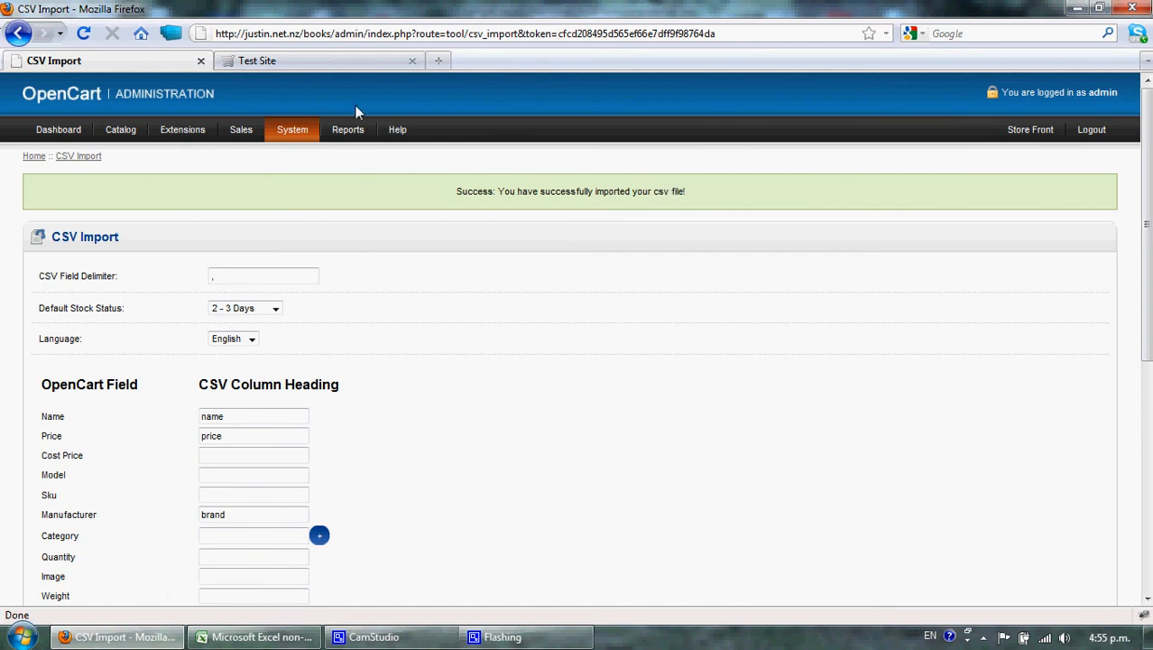
Reload the Test Site storefront and inspect the desktops category under computers and the sony brand's products
click(325, 56)
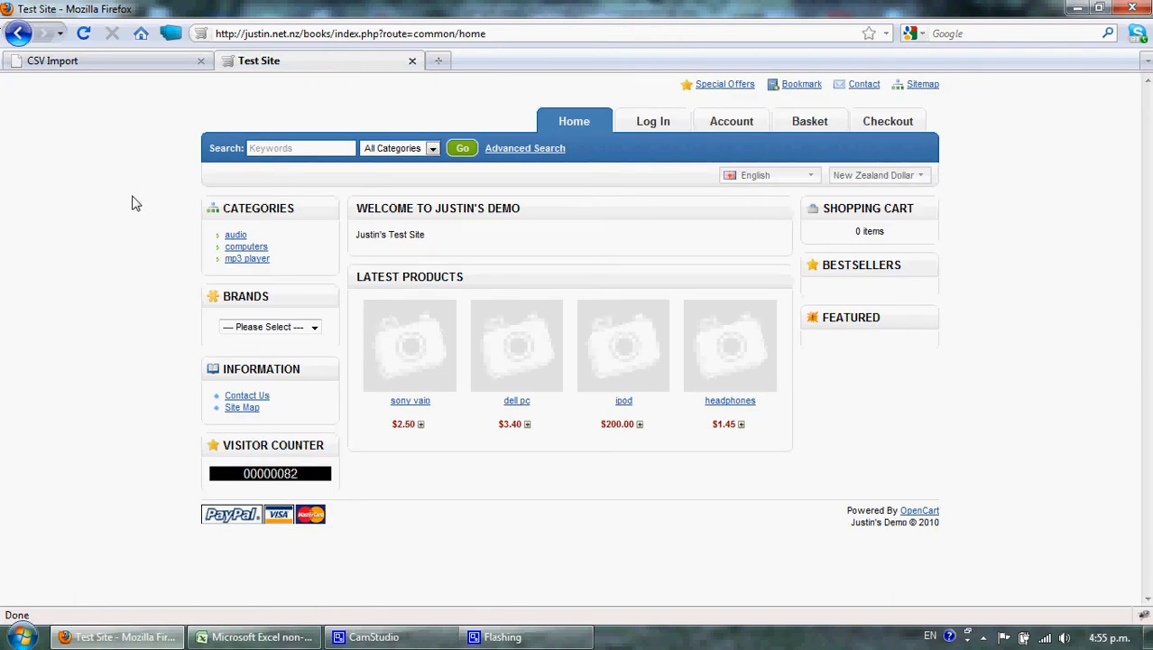
key(F5)
click(242, 249)
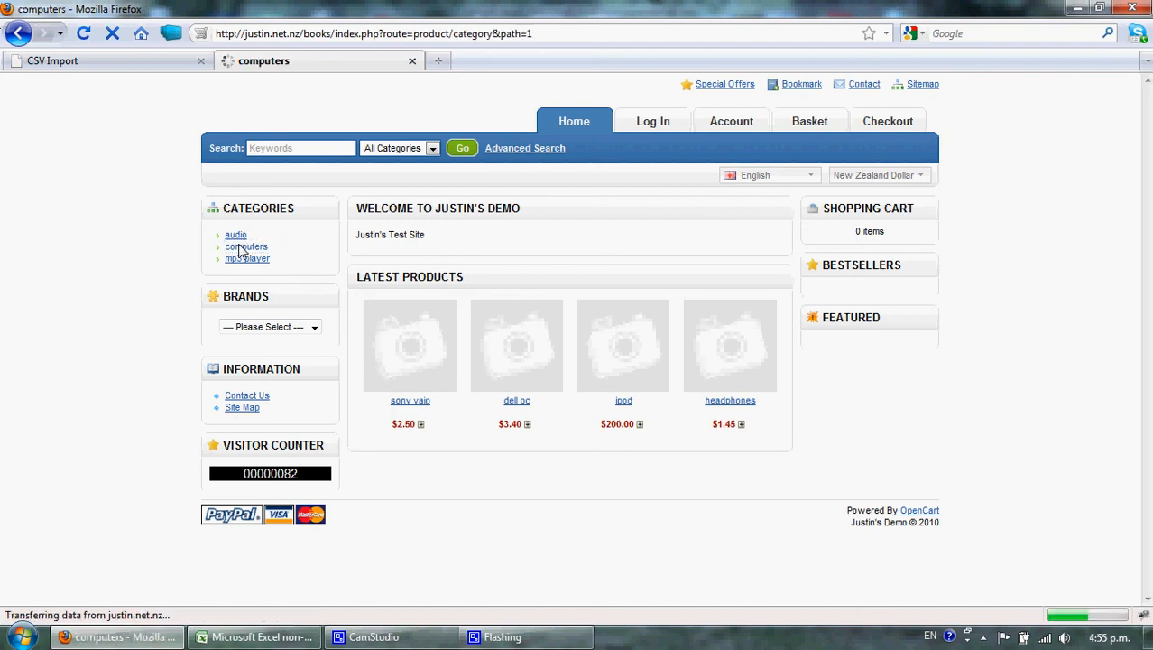
click(255, 259)
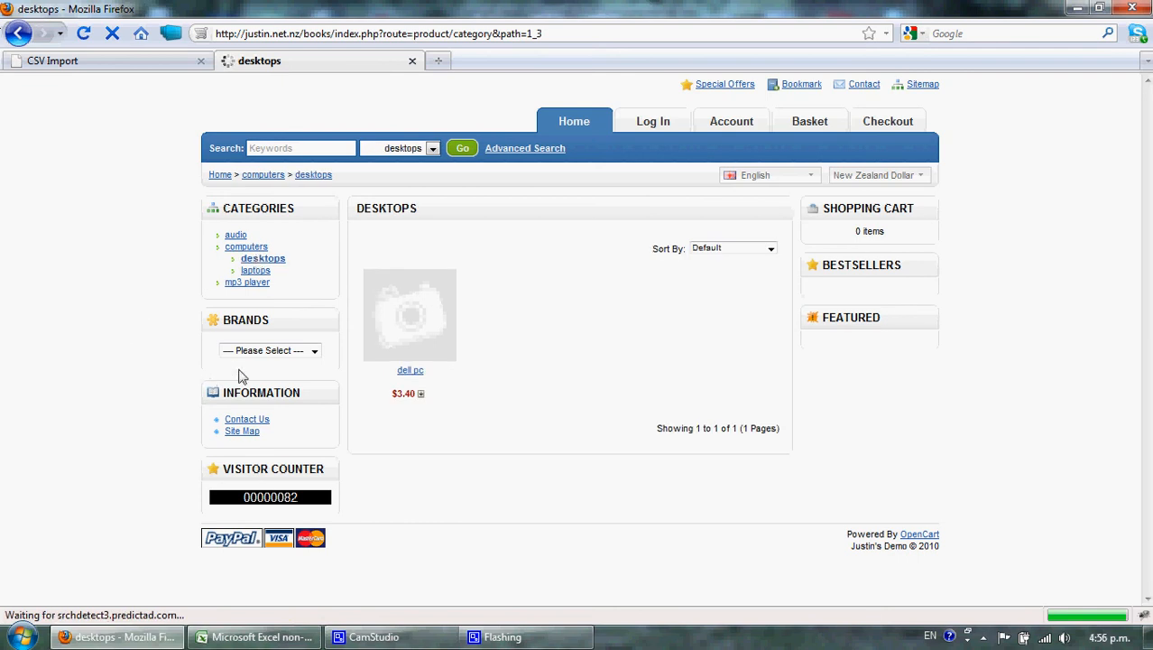
click(264, 351)
click(269, 400)
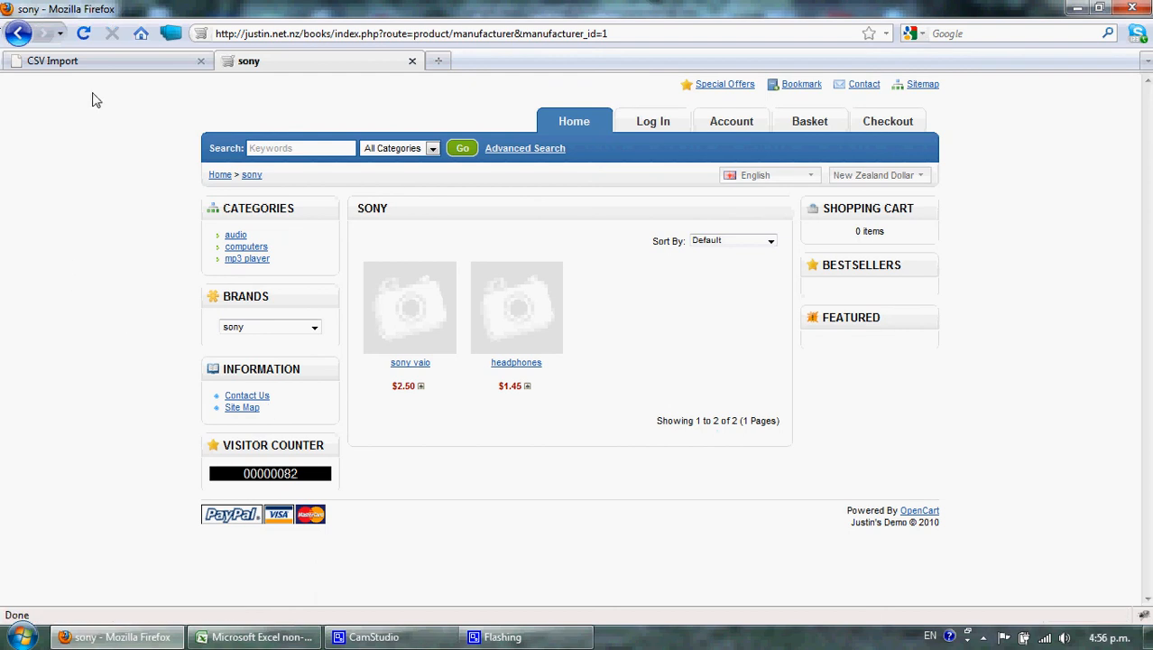
Back in the CSV Import form, map two Category fields to cat1 and cat2 and set the default stock status to In Stock
click(103, 62)
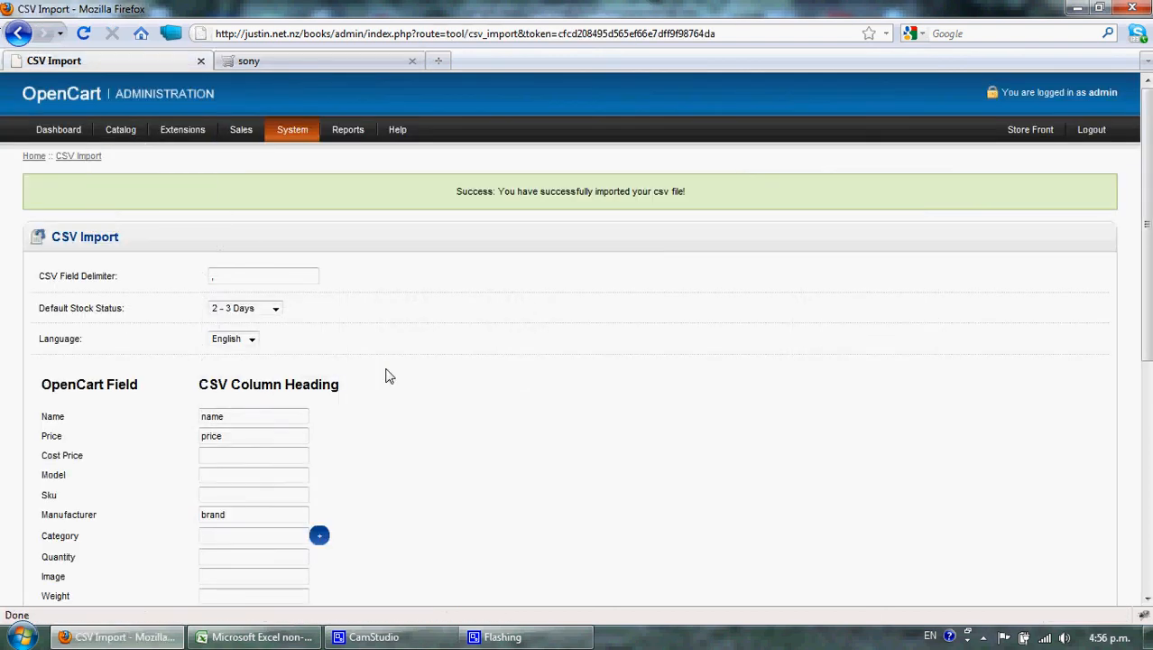
scroll(388, 375, down, 3)
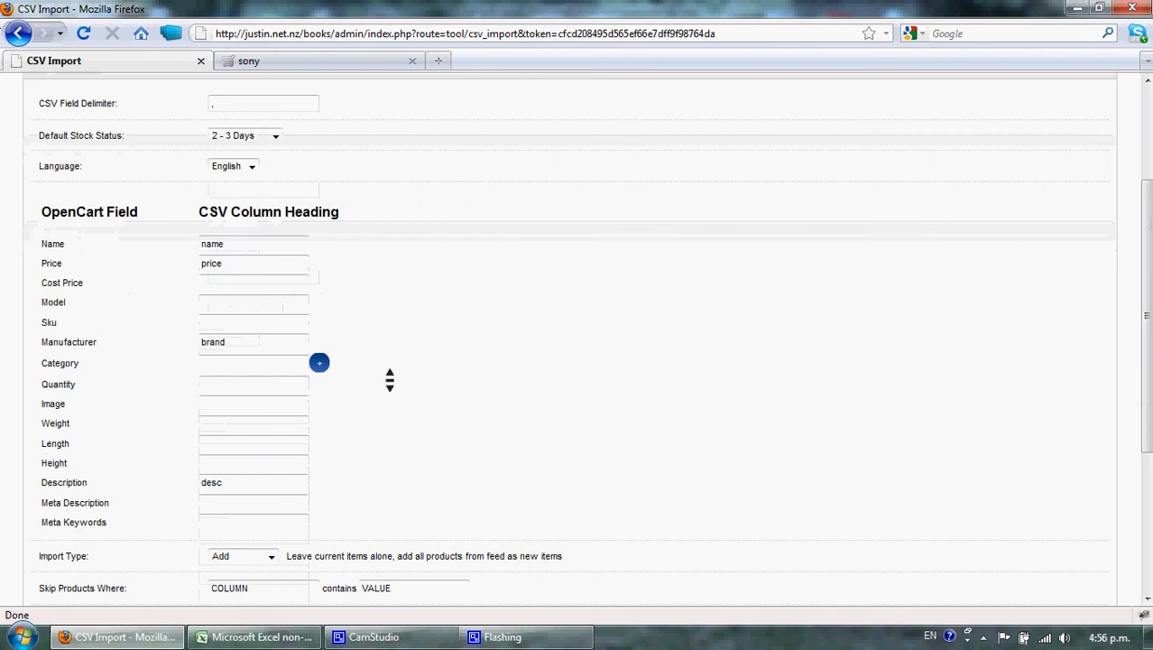
click(213, 363)
text(ca)
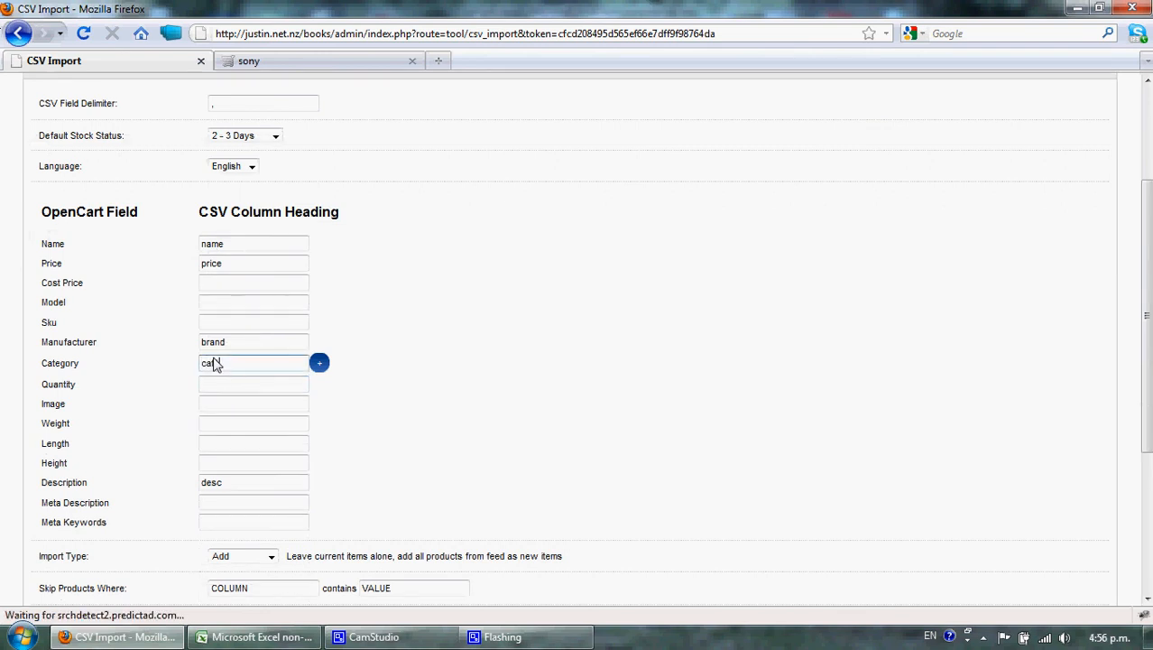
text(t1)
click(320, 363)
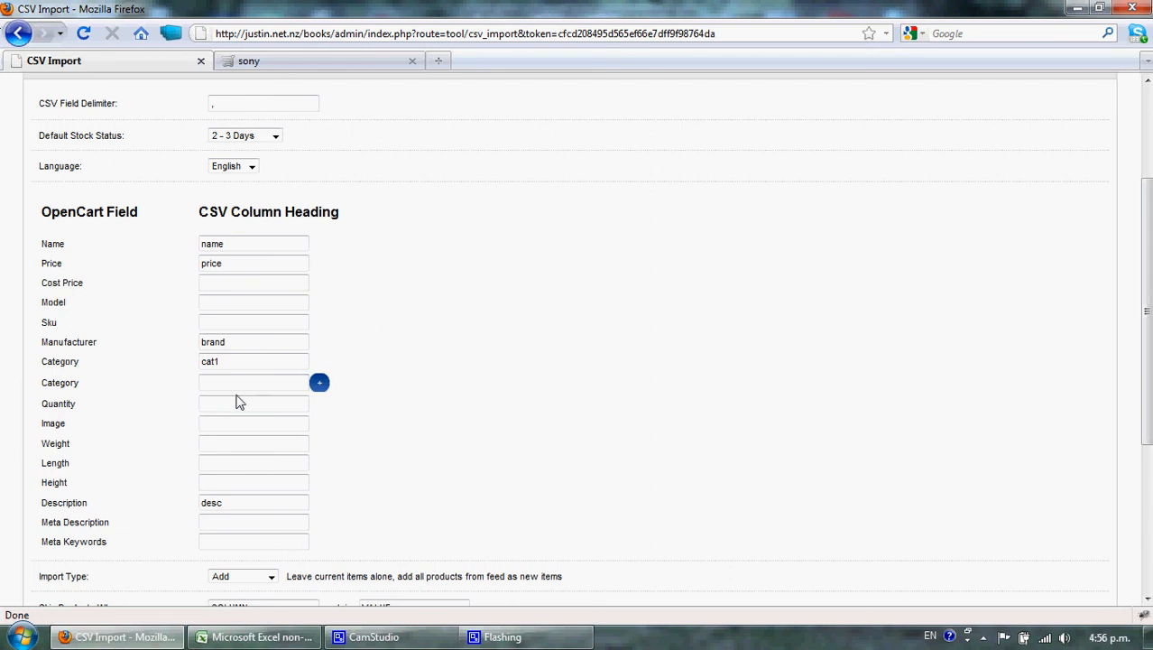
click(241, 390)
click(242, 136)
click(227, 161)
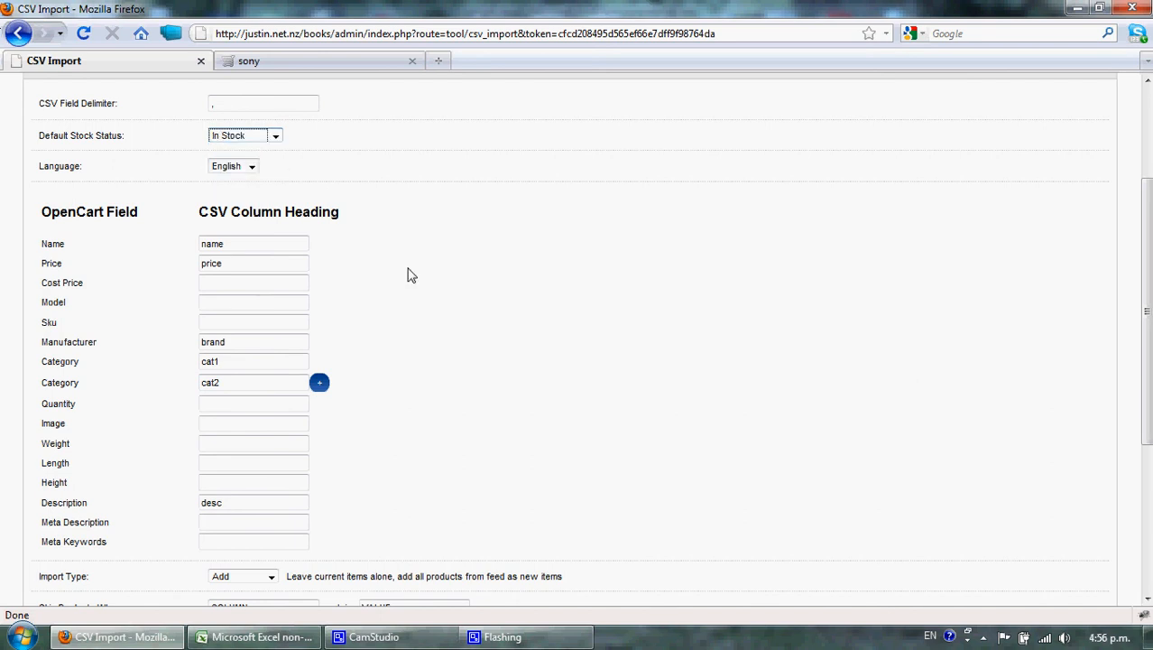
Keep the import type as Add, choose sample_feed from the Documents library as the import feed file, and run the file import
scroll(424, 347, down, 5)
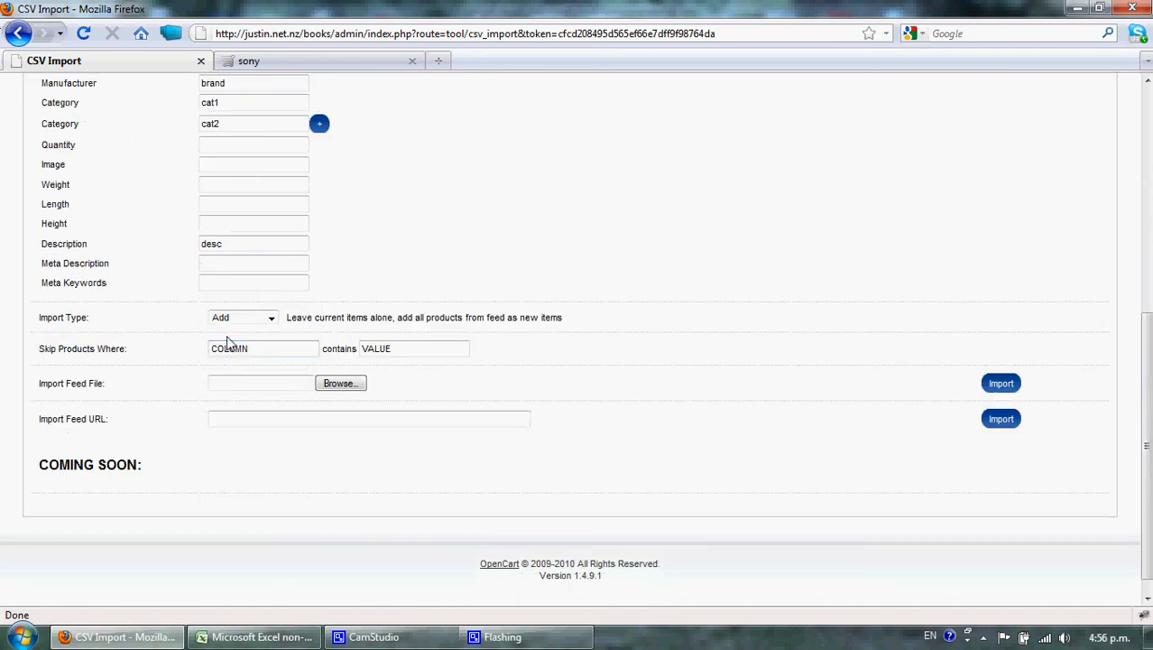
click(268, 316)
click(268, 316)
click(281, 390)
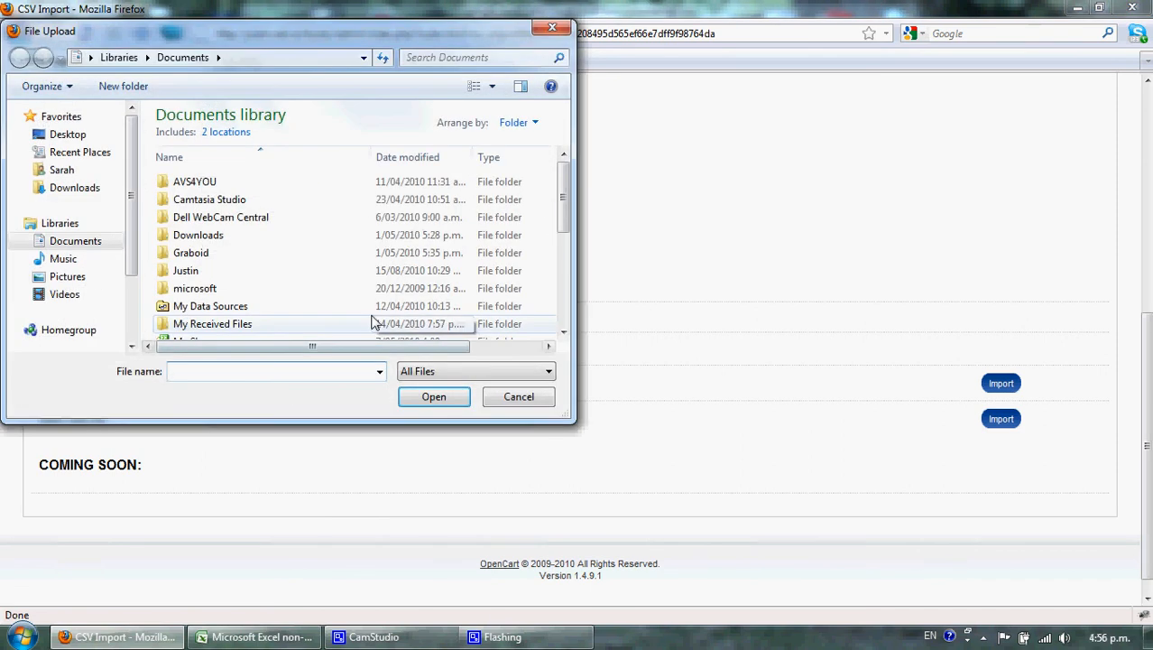
scroll(375, 322, down, 5)
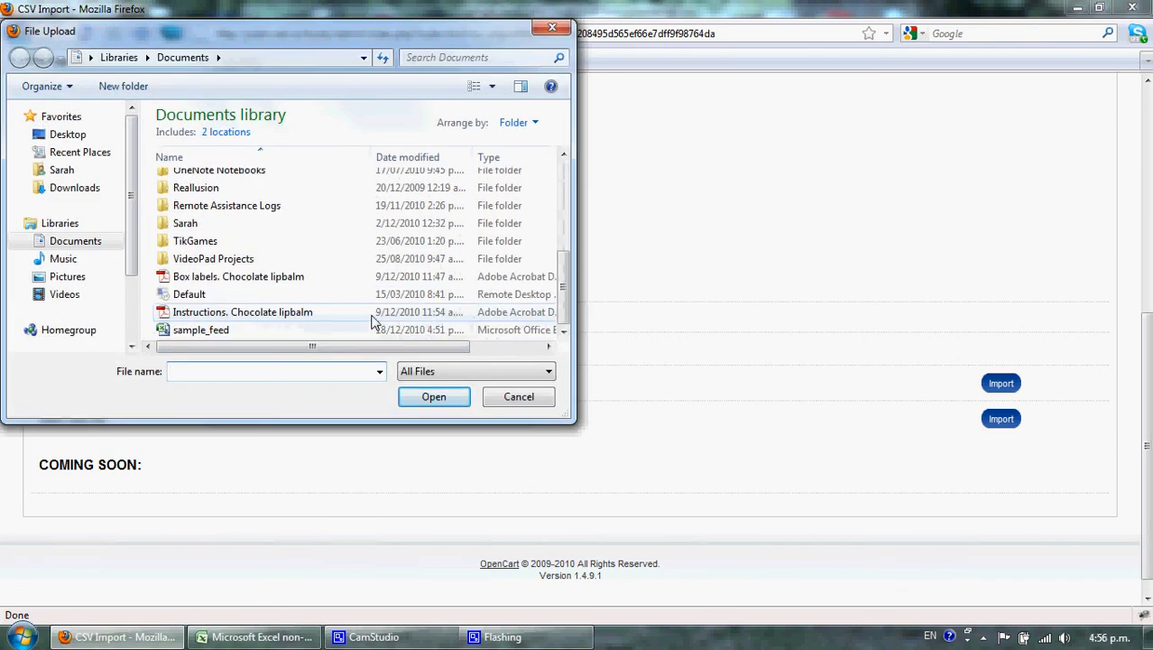
click(226, 330)
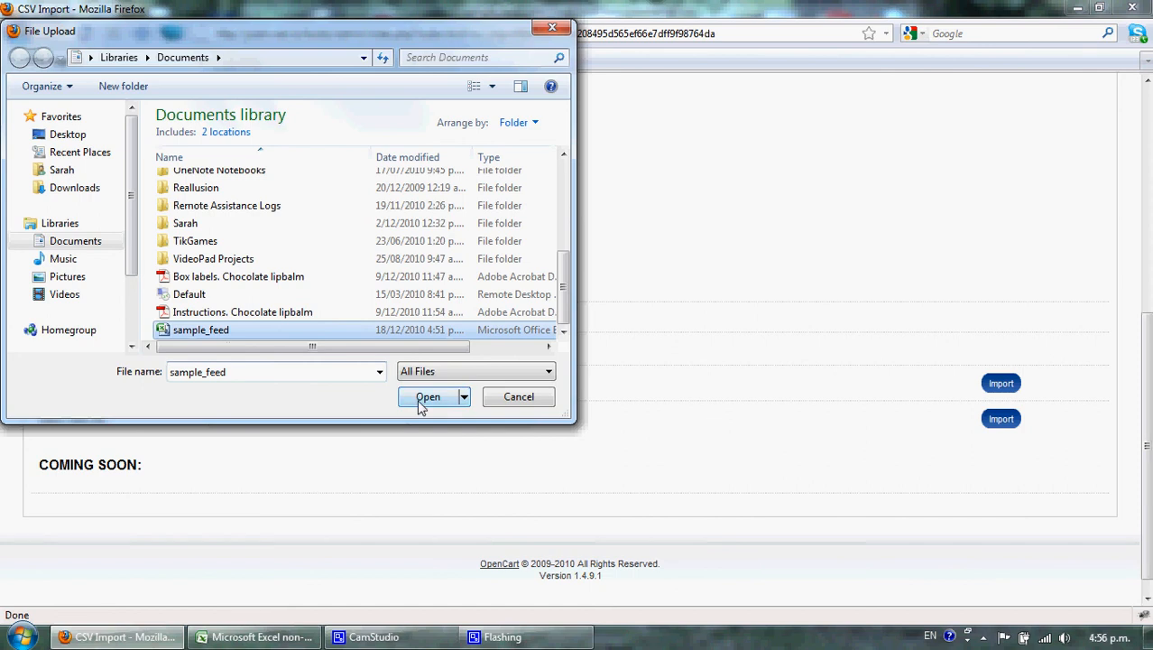
click(421, 398)
click(1000, 384)
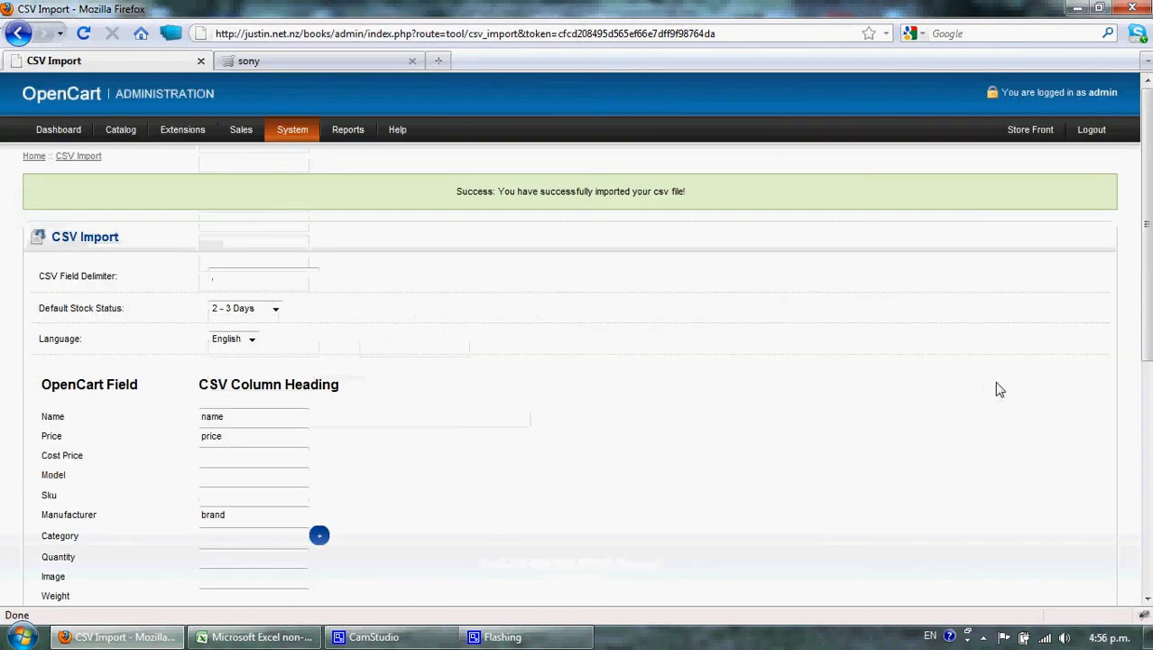
Switch to the storefront and open its home page to check the latest products
click(351, 59)
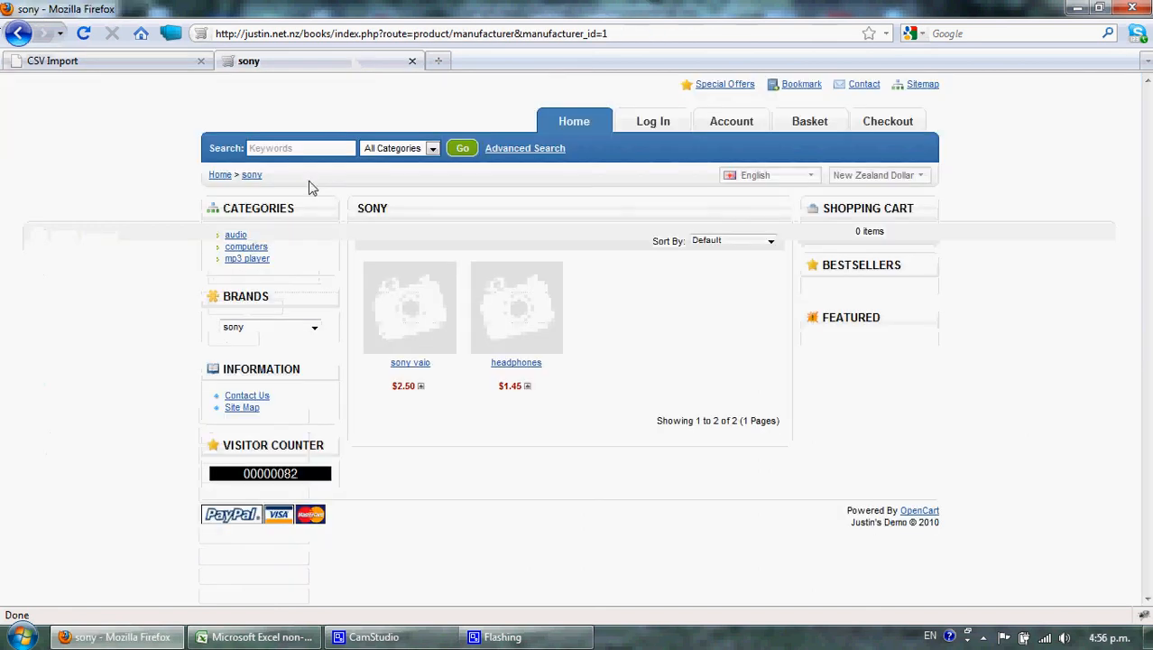
click(219, 176)
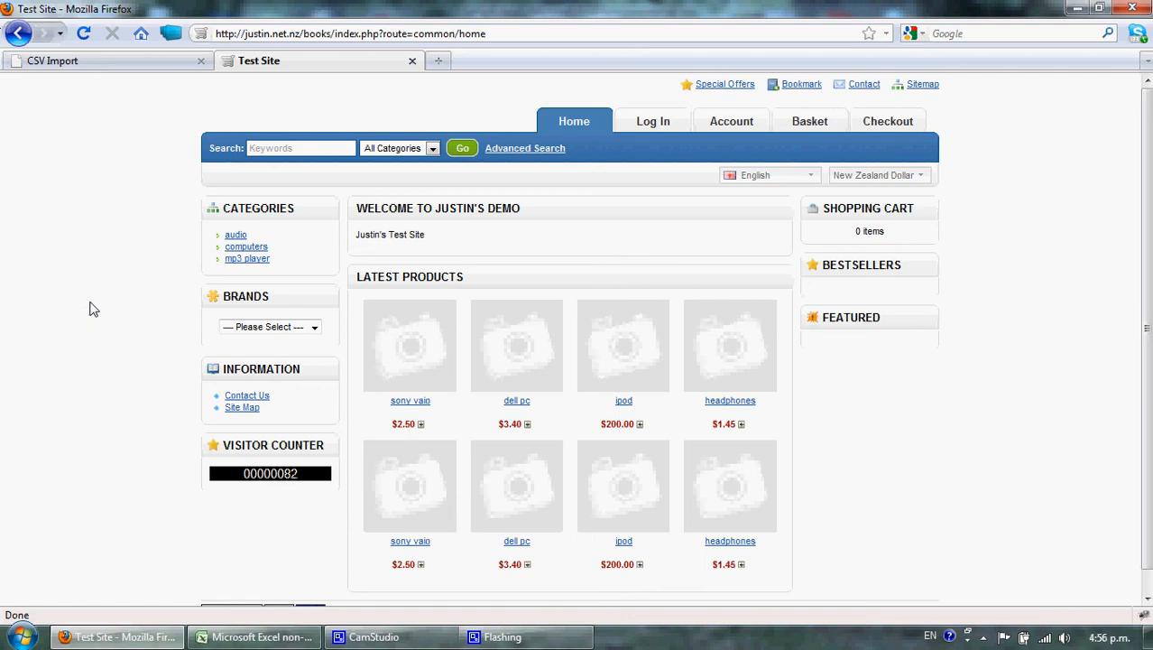
Return to the CSV Import form and review the Import Feed URL field, import options and column mappings
click(115, 64)
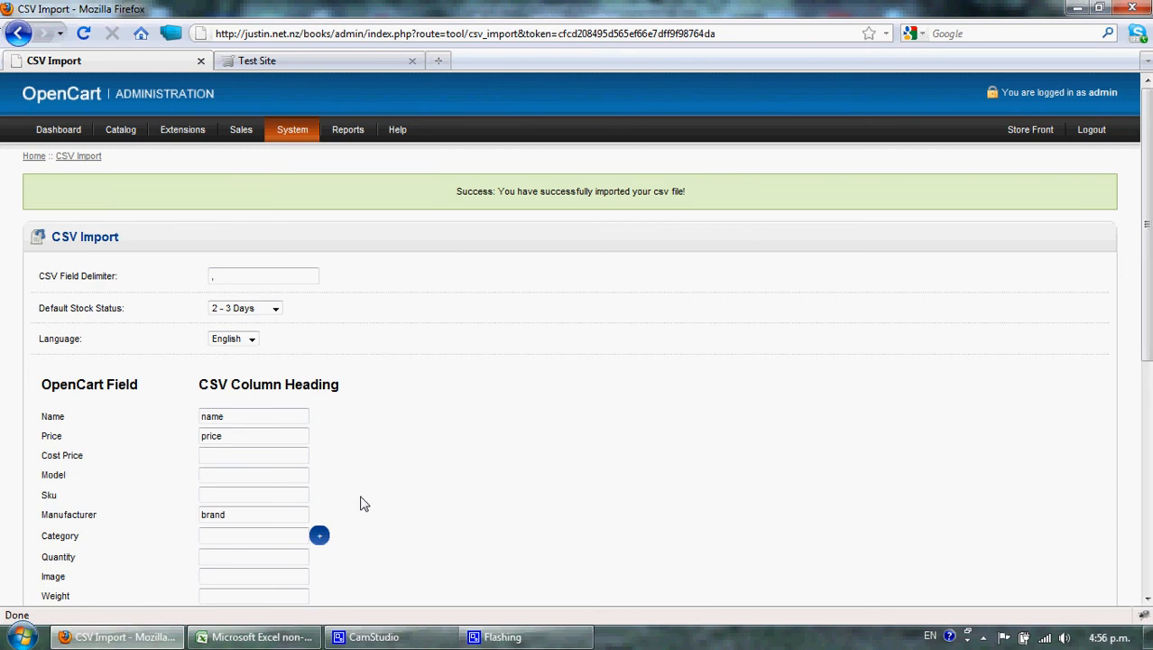
scroll(360, 504, down, 8)
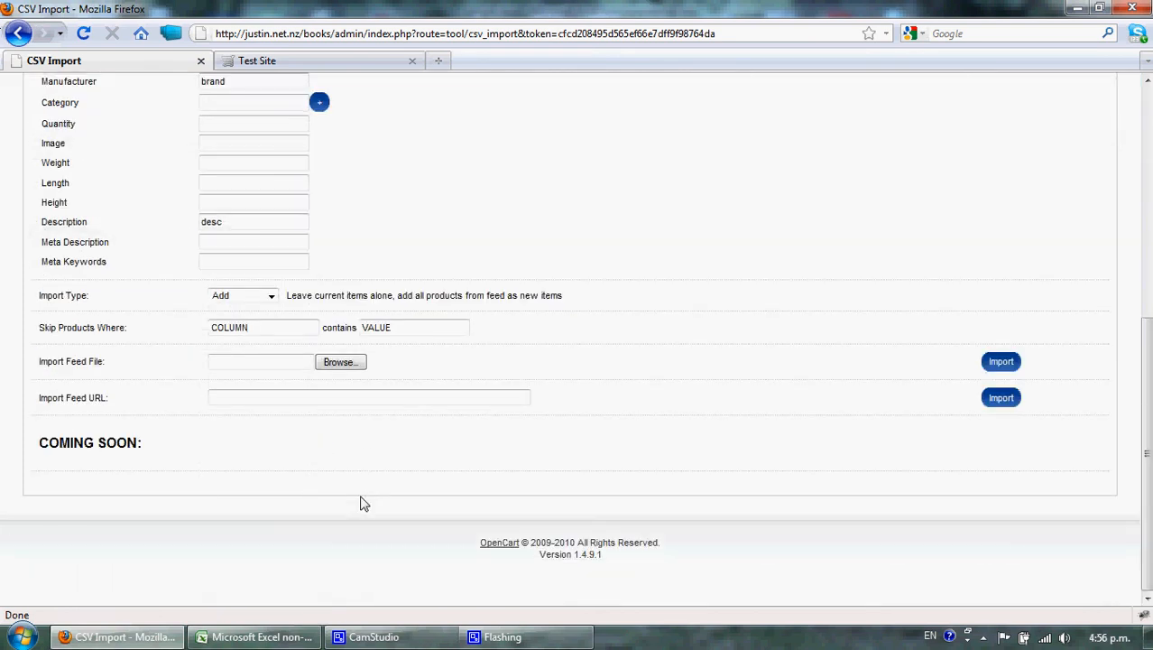
click(250, 400)
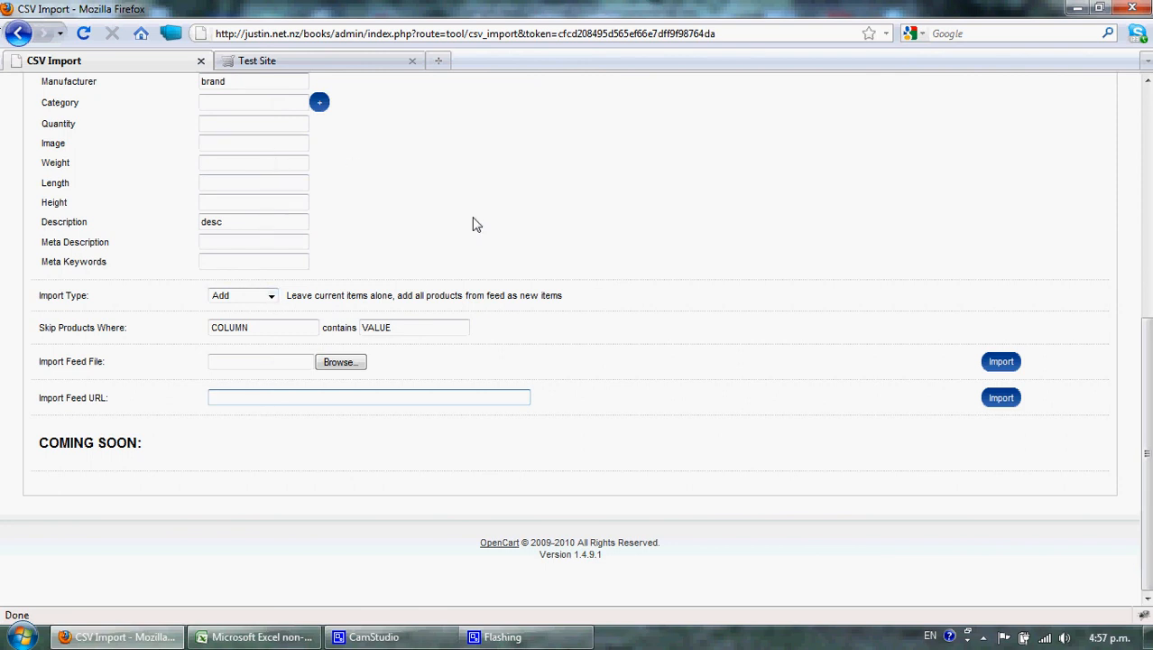
scroll(477, 223, up, 5)
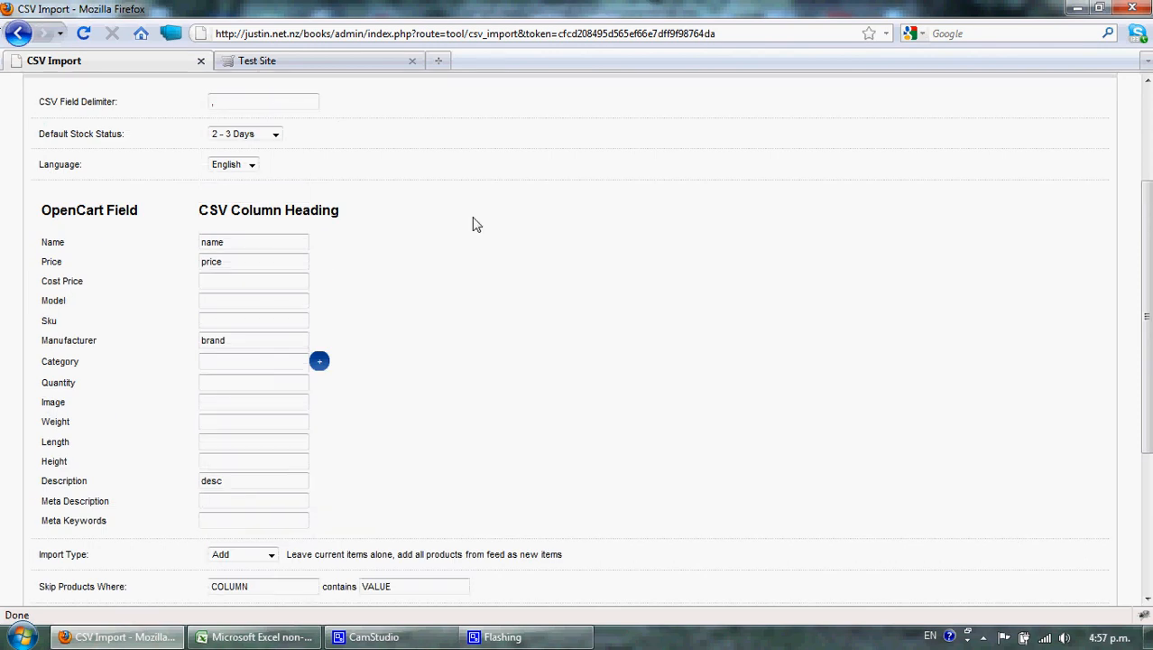
click(442, 69)
text(htt)
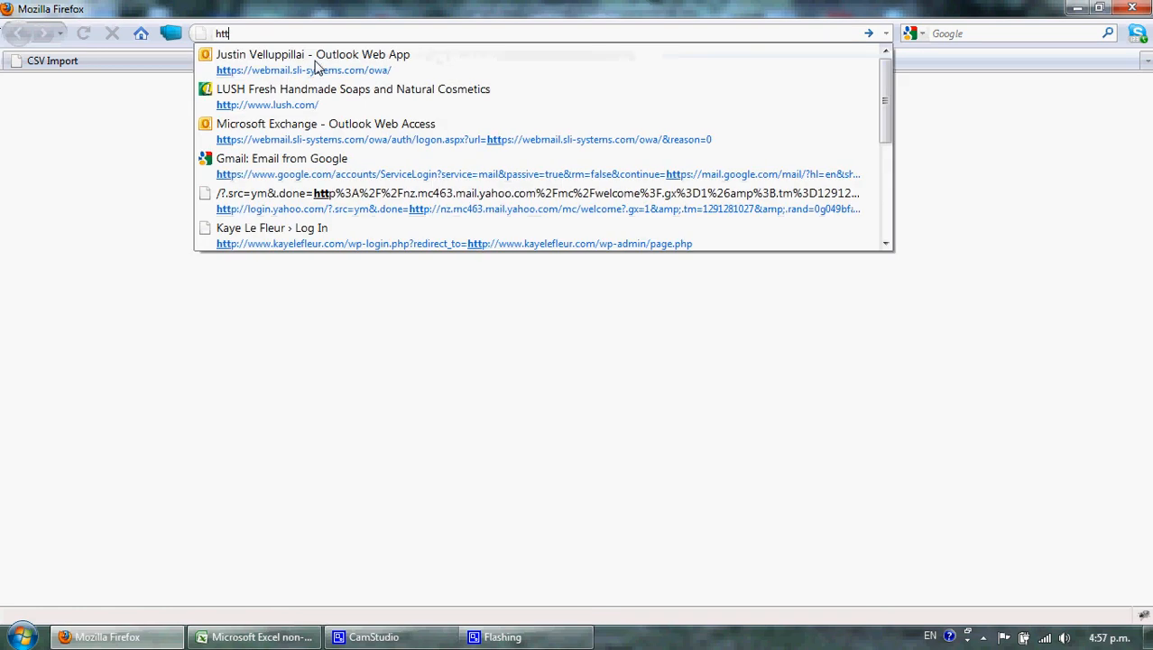
text(p://openc)
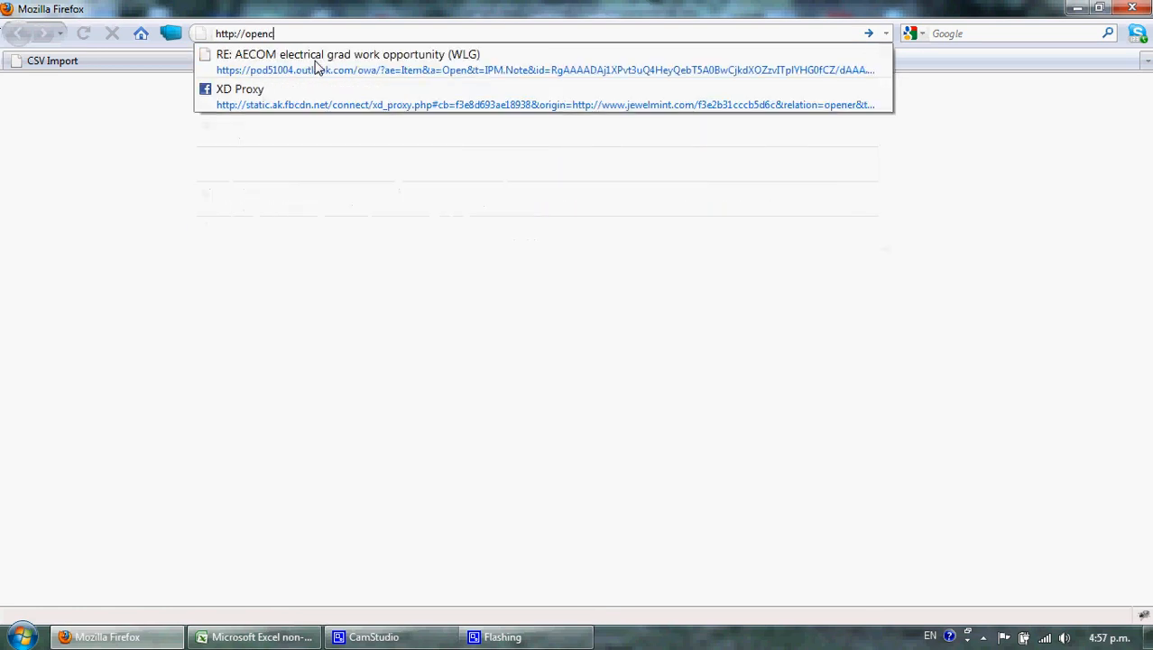
text(art.hostjars.com)
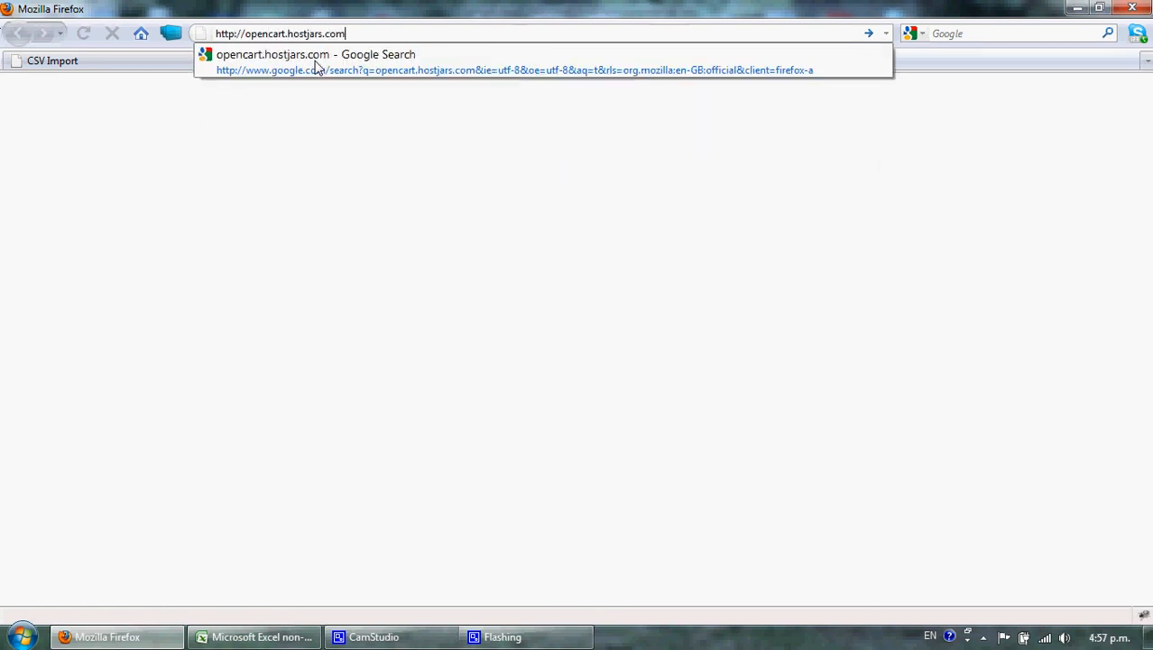
key(Return)
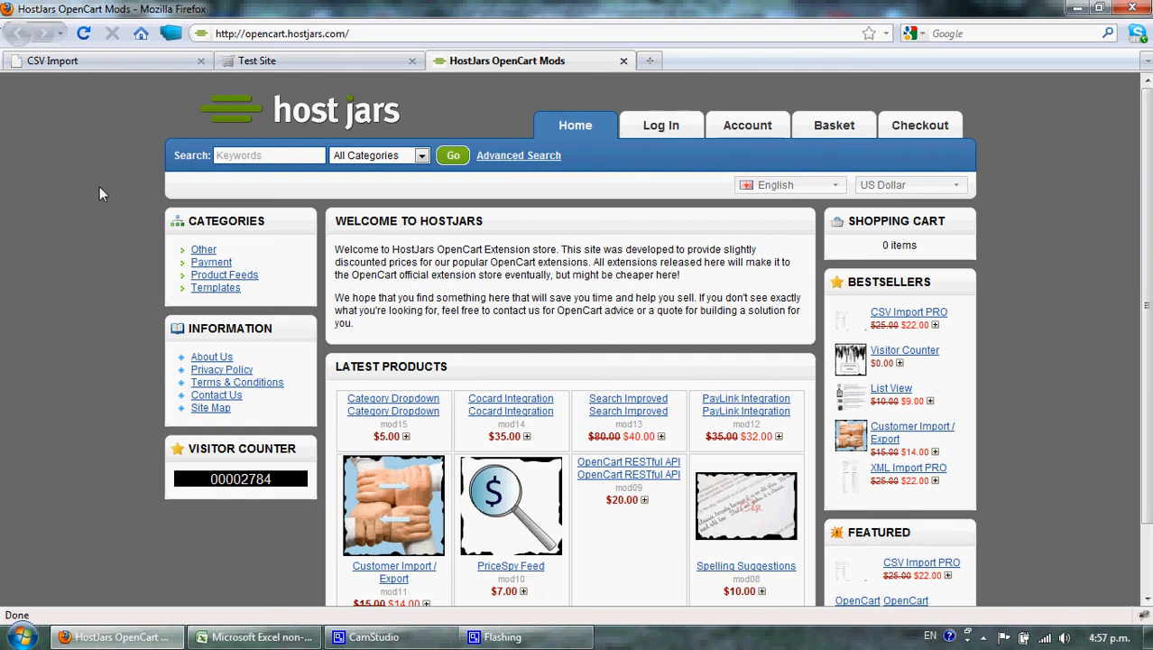
click(370, 637)
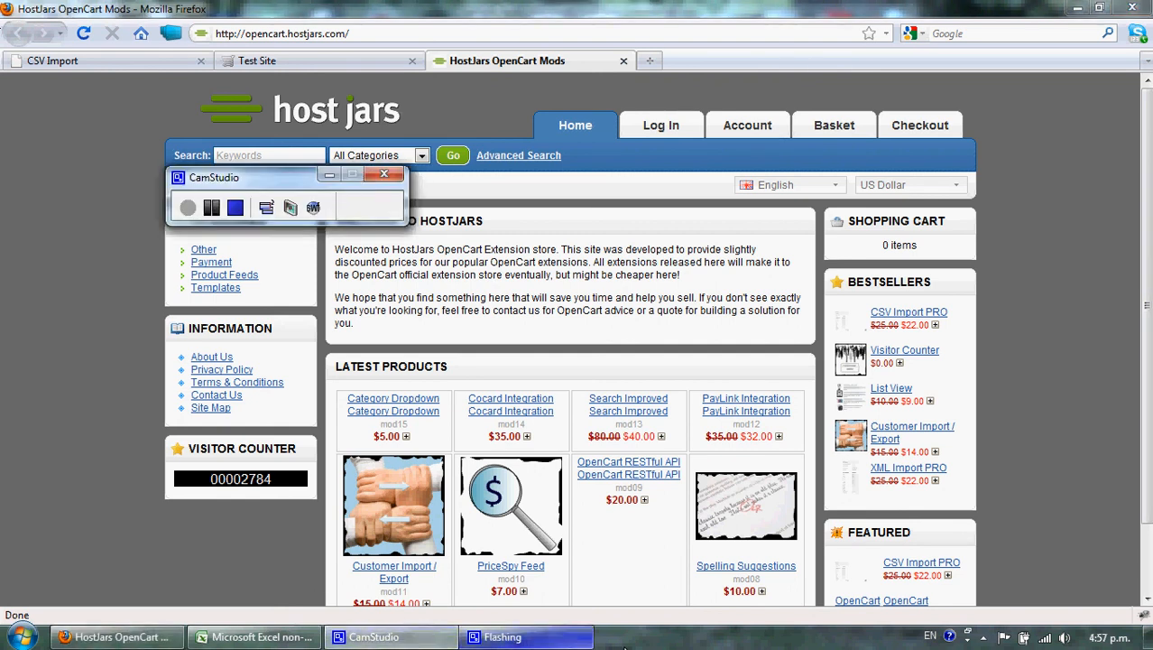